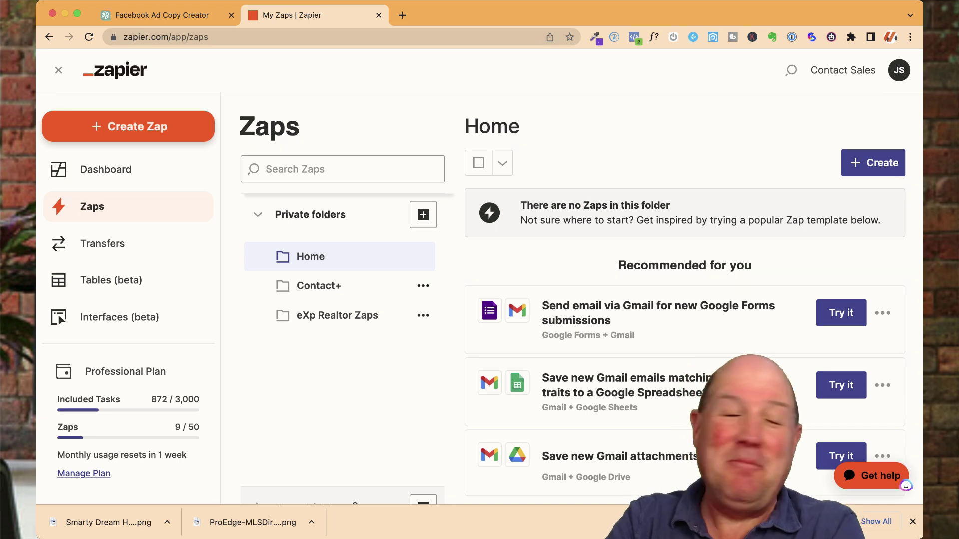
Step: Start a new Zap and pick Facebook Lead Ads as its trigger app
{"action": "left_click", "coordinate": [129, 127]}
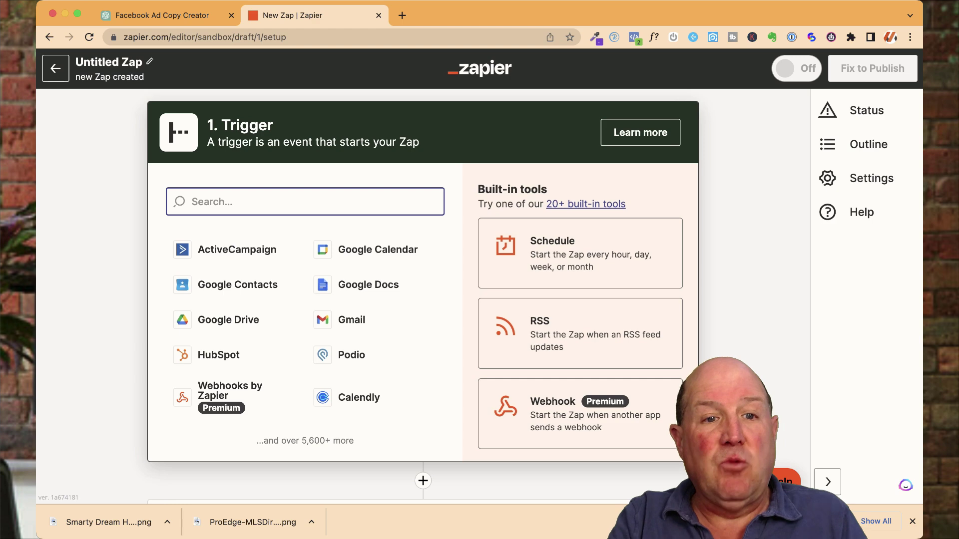
{"action": "type", "text": "face"}
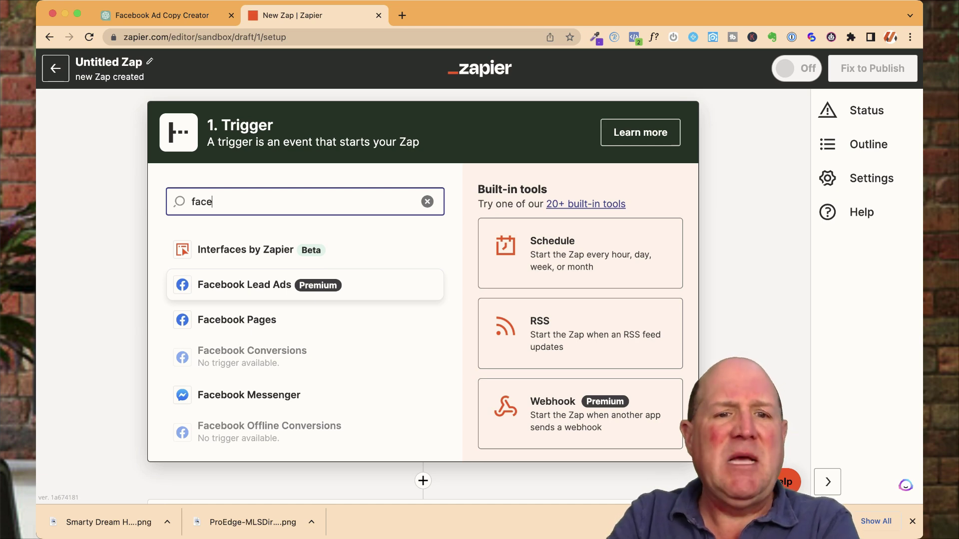
{"action": "key", "text": "Return"}
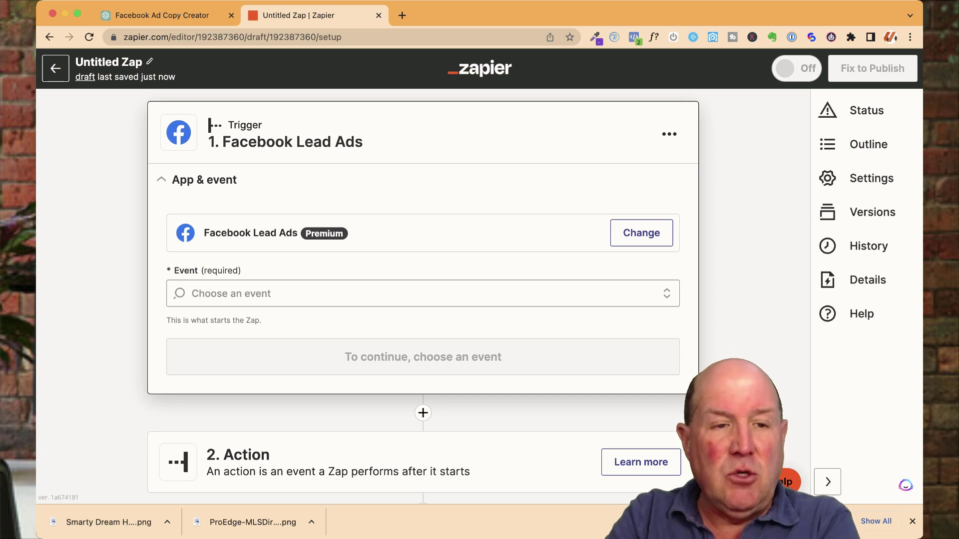
Step: Make the 'Untitled Zap' name editable for renaming
{"action": "left_click", "coordinate": [108, 61]}
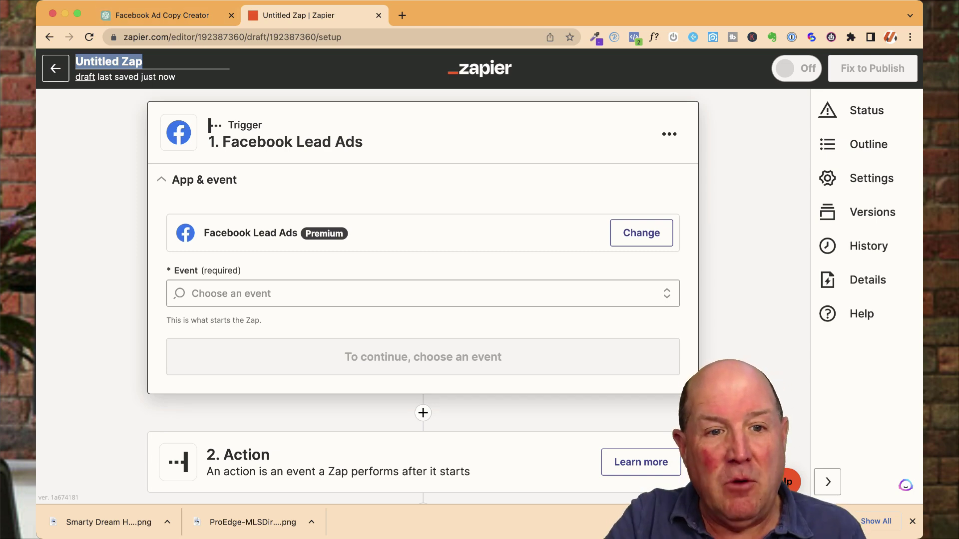
Step: Set the trigger event to New Lead and connect the first Facebook Lead Ads account
{"action": "left_click", "coordinate": [231, 294]}
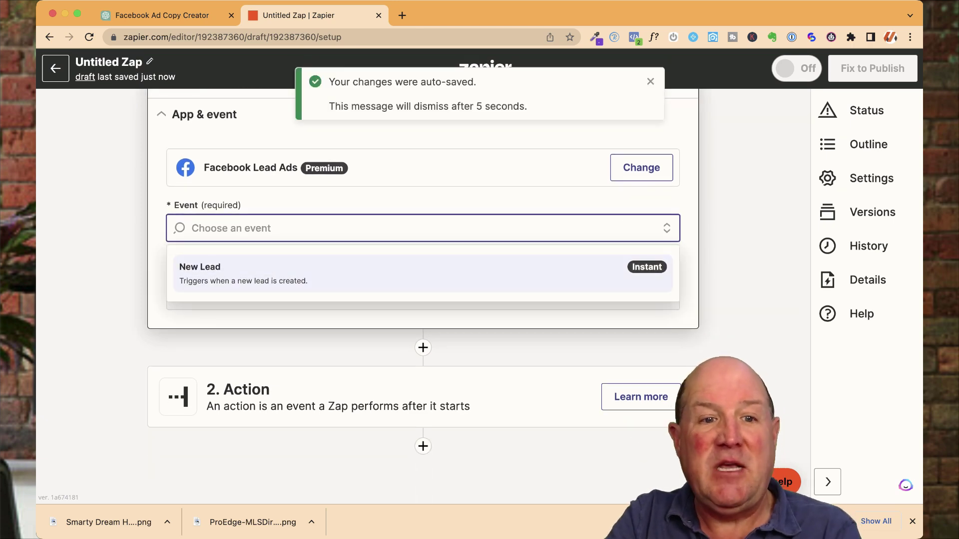
{"action": "key", "text": "Return"}
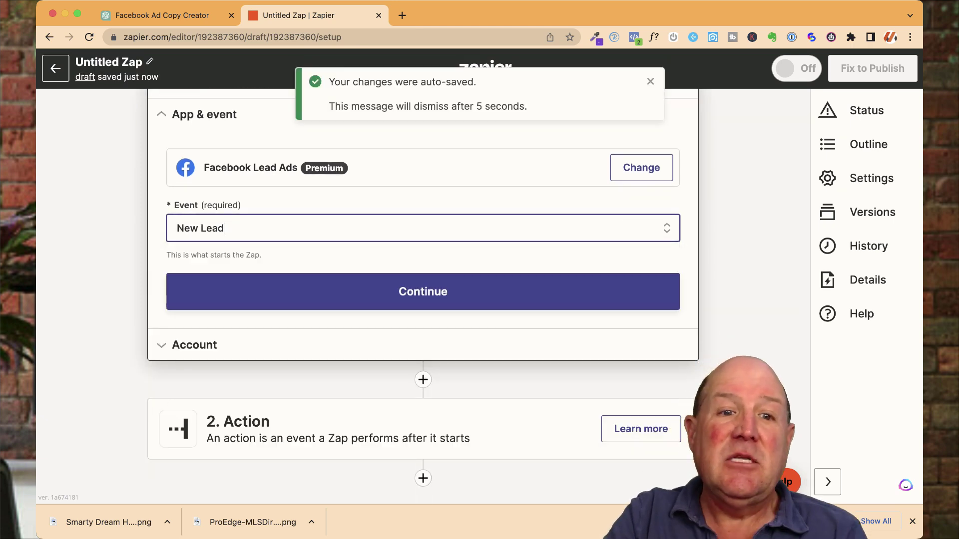
{"action": "key", "text": "Return"}
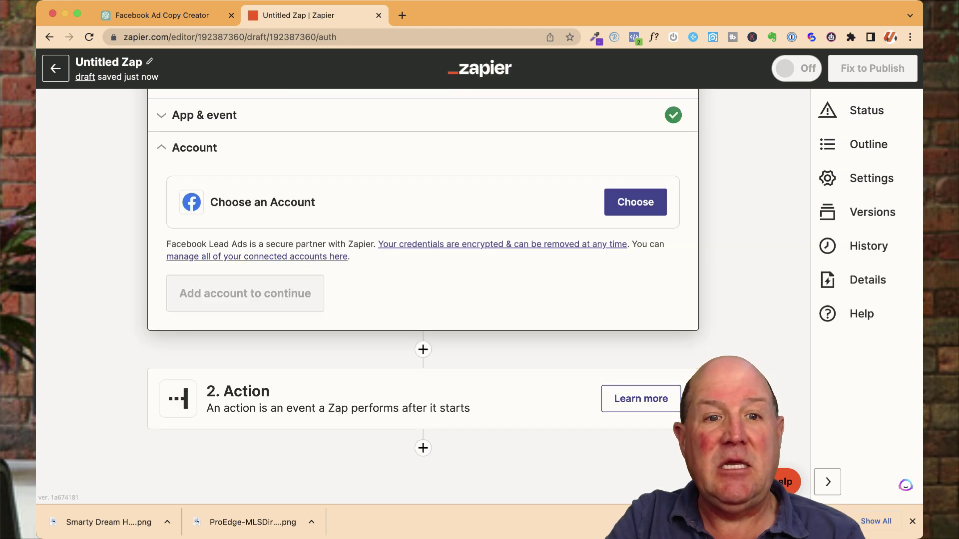
{"action": "key", "text": "Return"}
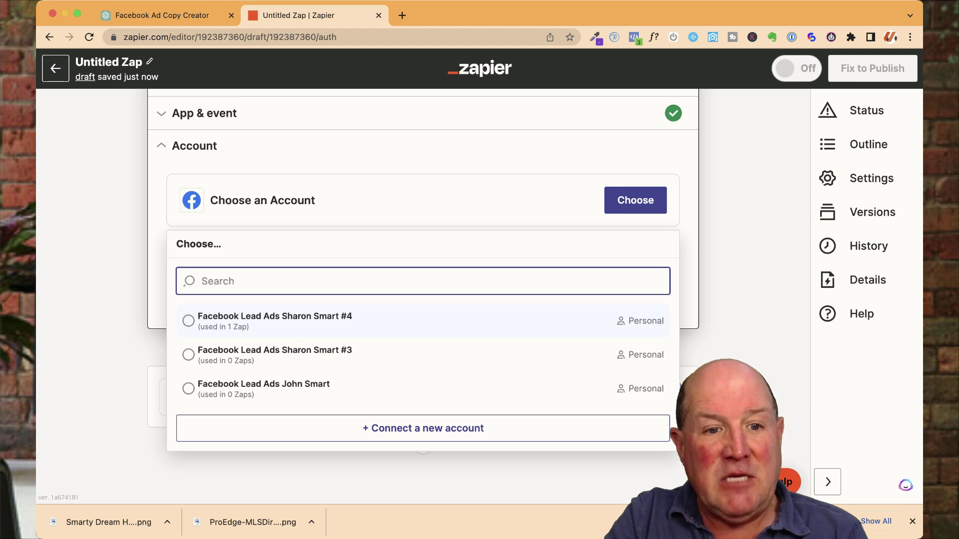
{"action": "key", "text": "Return"}
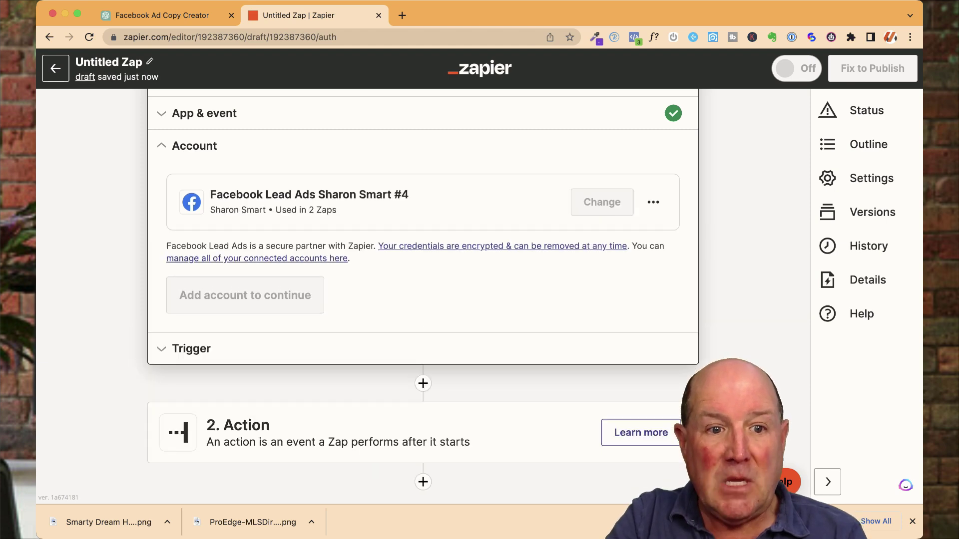
{"action": "key", "text": "Return"}
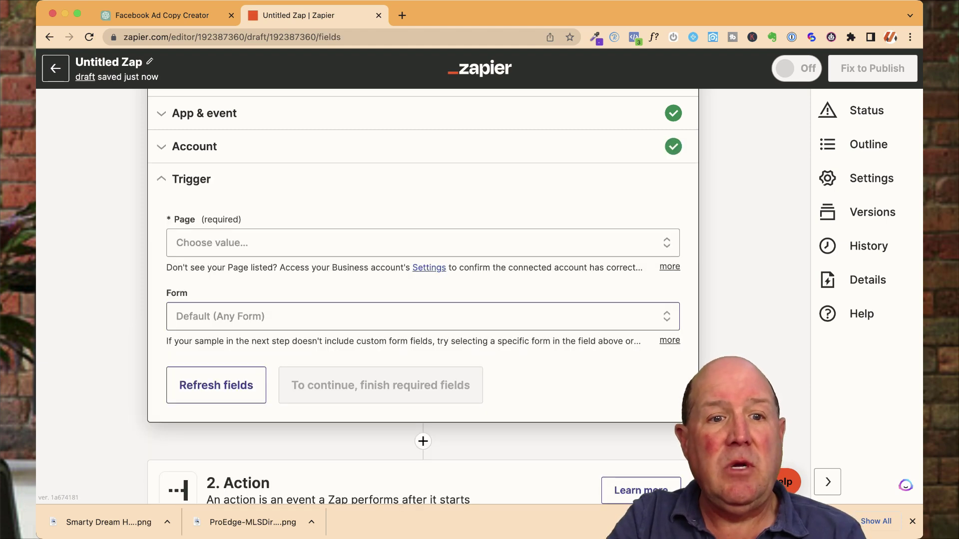
Step: Choose SmartytheRealtor as the trigger's Facebook page
{"action": "key", "text": "Return"}
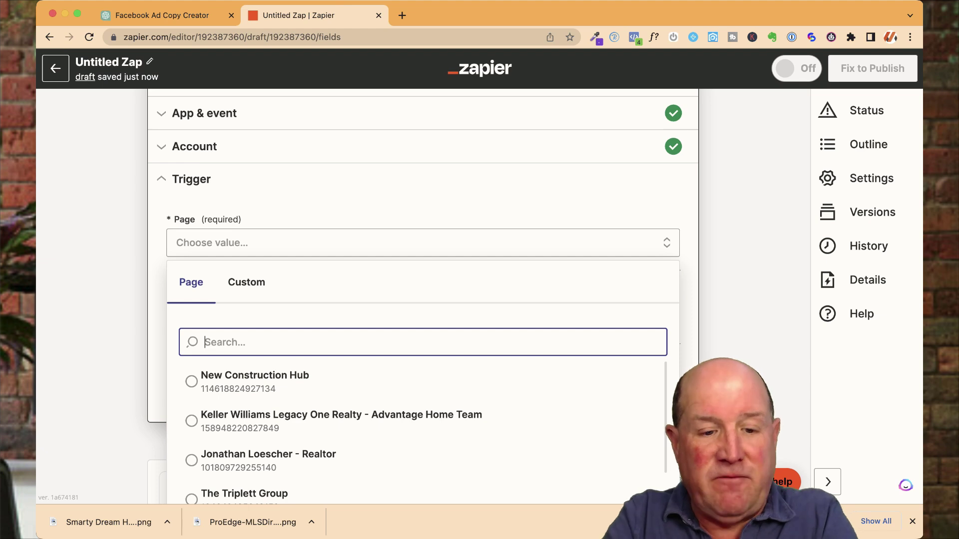
{"action": "type", "text": "smartyy"}
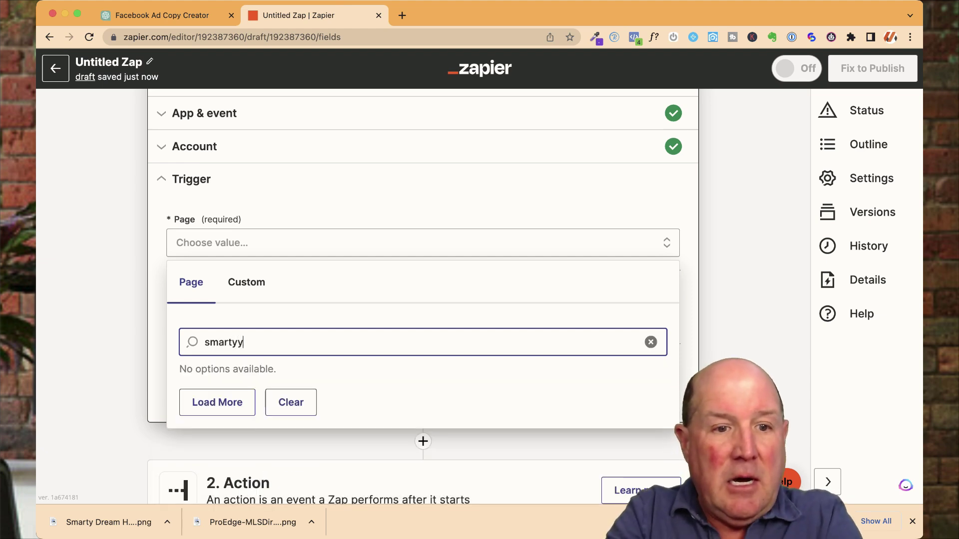
{"action": "key", "text": "BackSpace"}
{"action": "key", "text": "Down"}
{"action": "key", "text": "Return"}
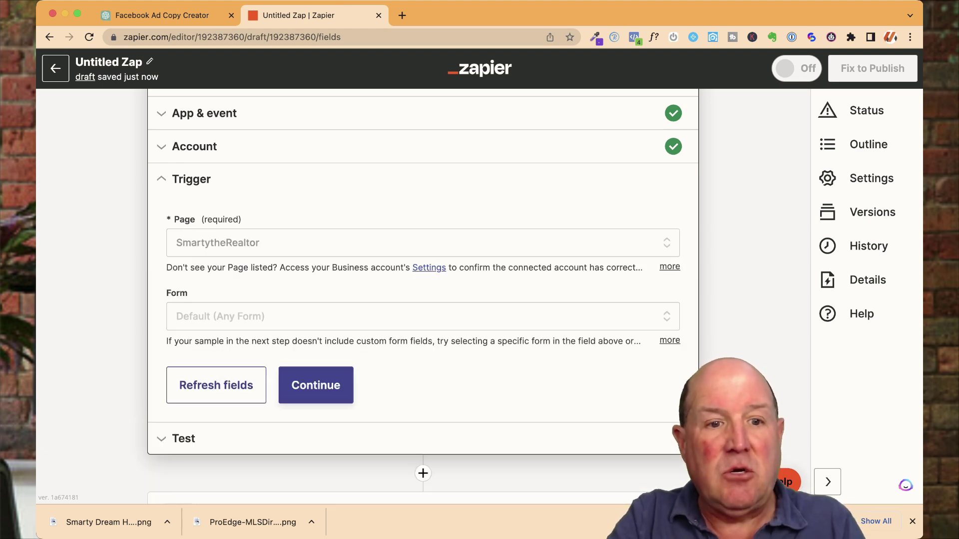
Step: Set the lead form to Dream Home Form 2-converted and confirm the trigger settings
{"action": "left_click", "coordinate": [419, 316]}
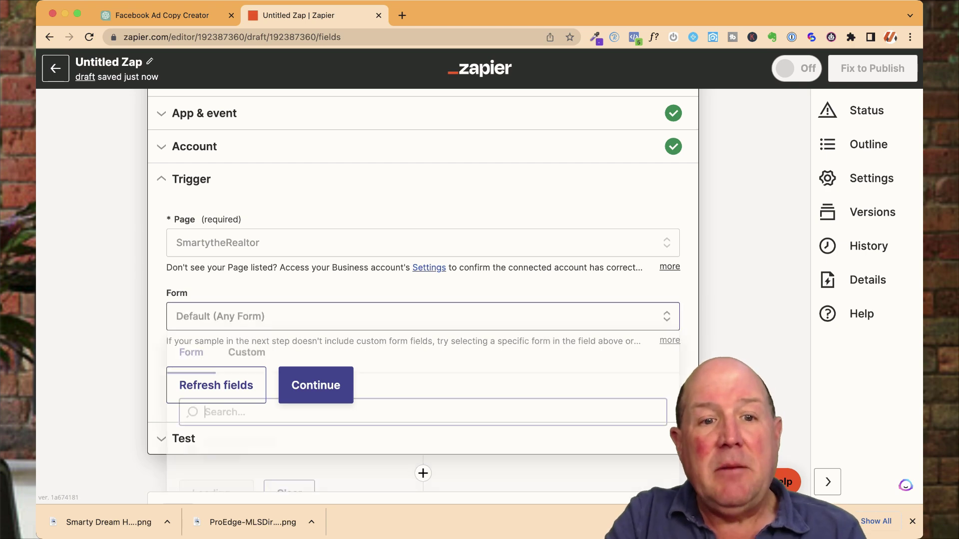
{"action": "scroll", "coordinate": [419, 379], "scroll_direction": "down", "scroll_amount": 5}
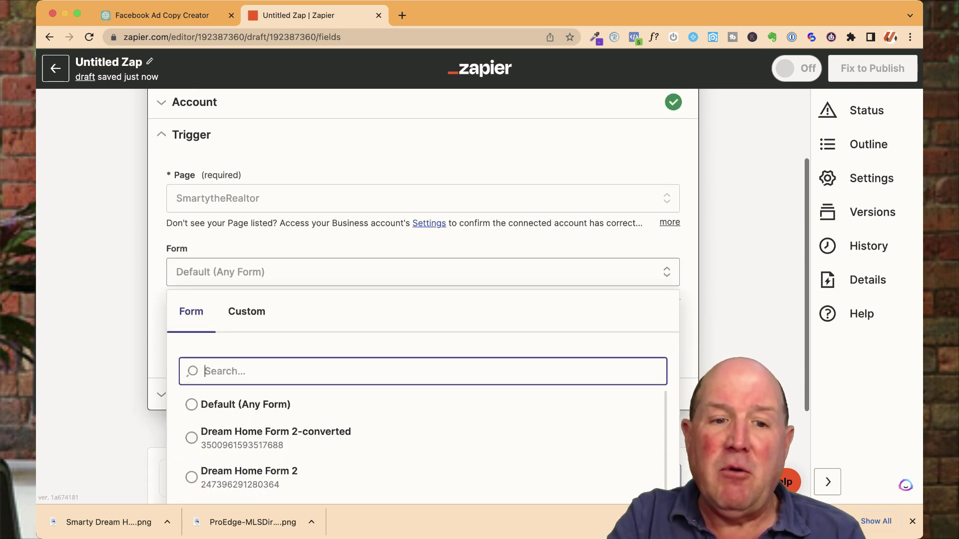
{"action": "left_click", "coordinate": [249, 339]}
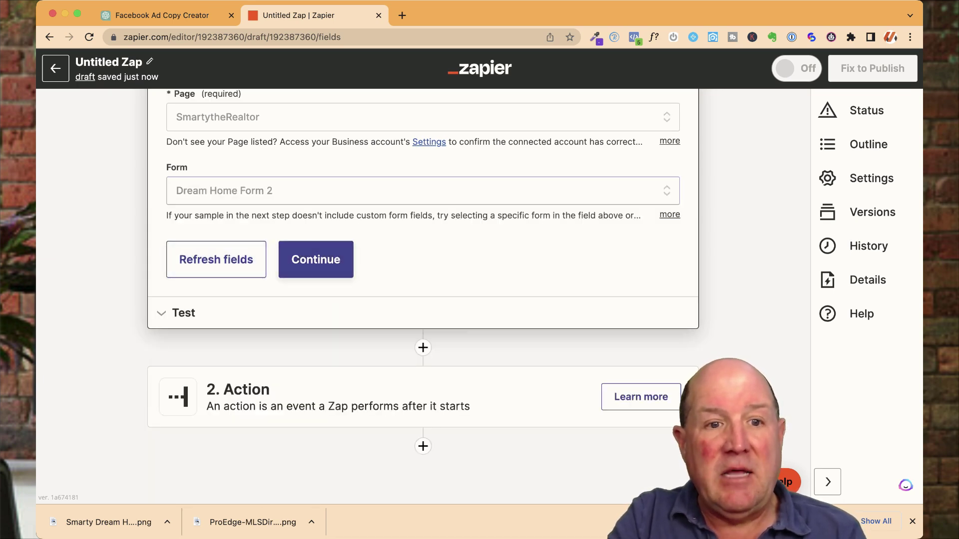
{"action": "left_click", "coordinate": [349, 191]}
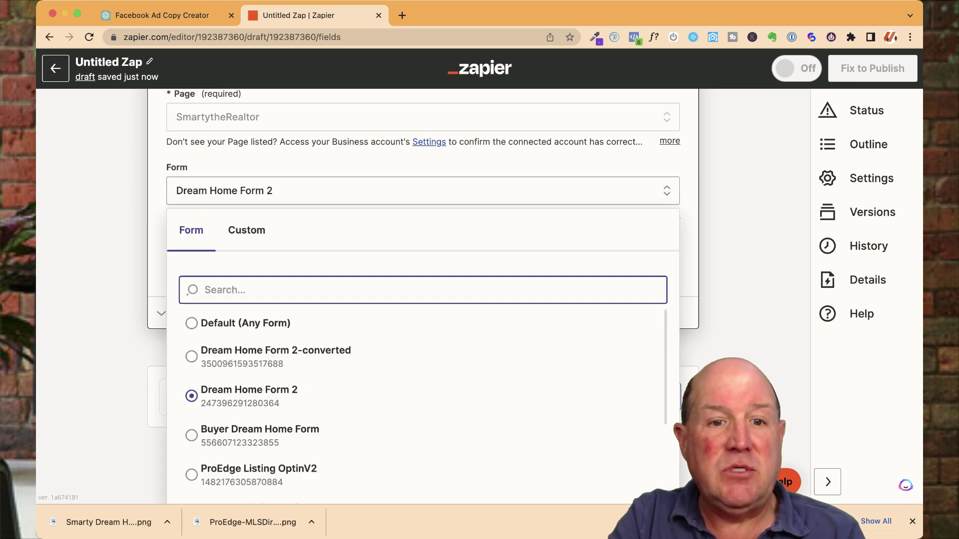
{"action": "key", "text": "Down"}
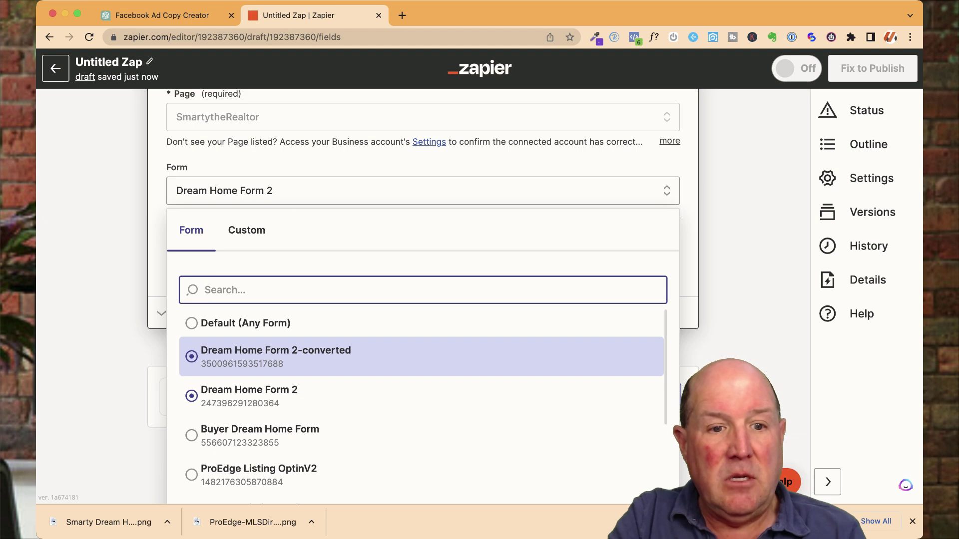
{"action": "key", "text": "Return"}
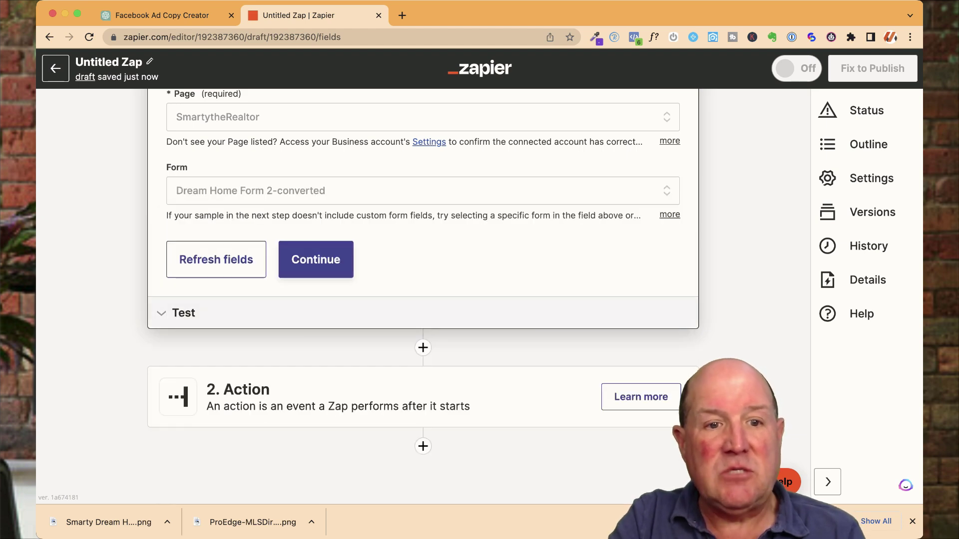
{"action": "key", "text": "Return"}
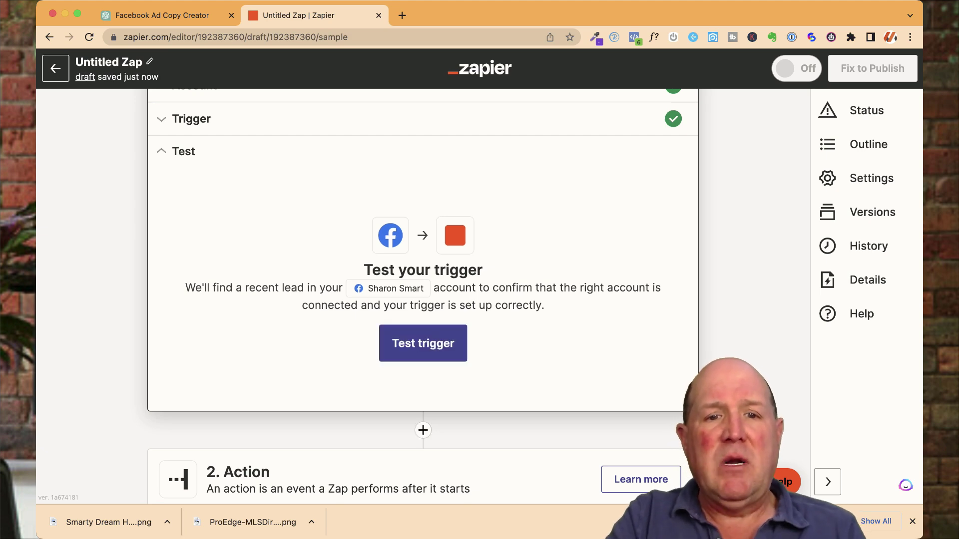
Step: Test the trigger to pull sample Lead A, then continue to the action step
{"action": "key", "text": "Return"}
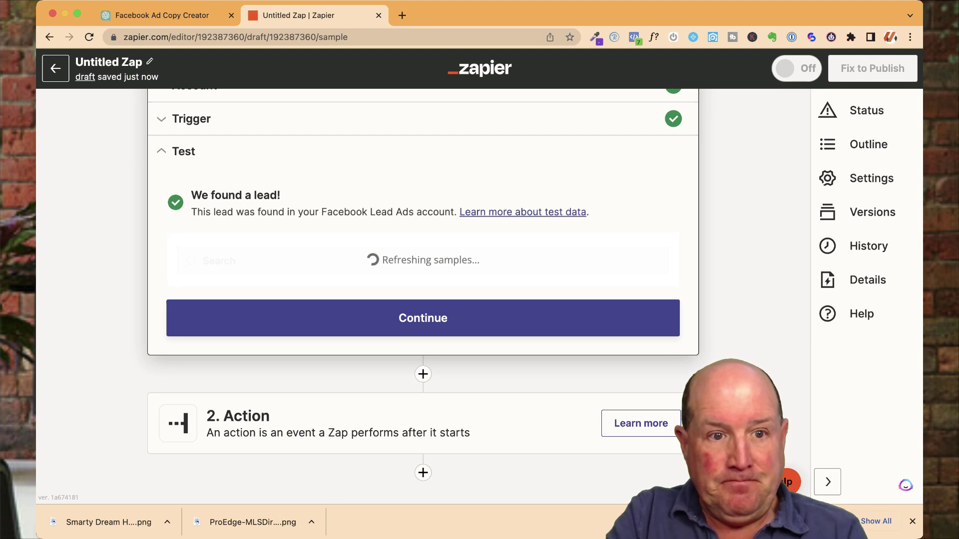
{"action": "scroll", "coordinate": [422, 300], "scroll_direction": "down", "scroll_amount": 5}
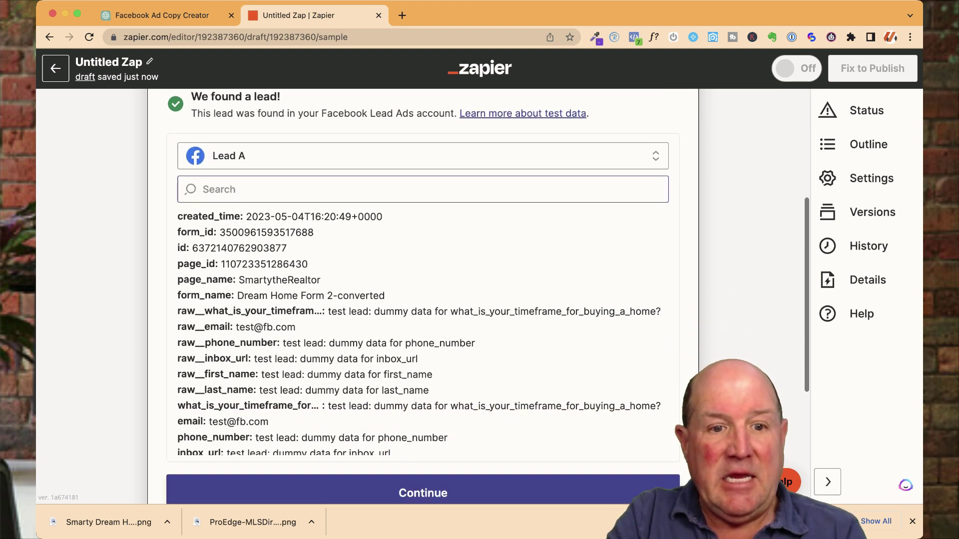
{"action": "scroll", "coordinate": [423, 300], "scroll_direction": "down", "scroll_amount": 5}
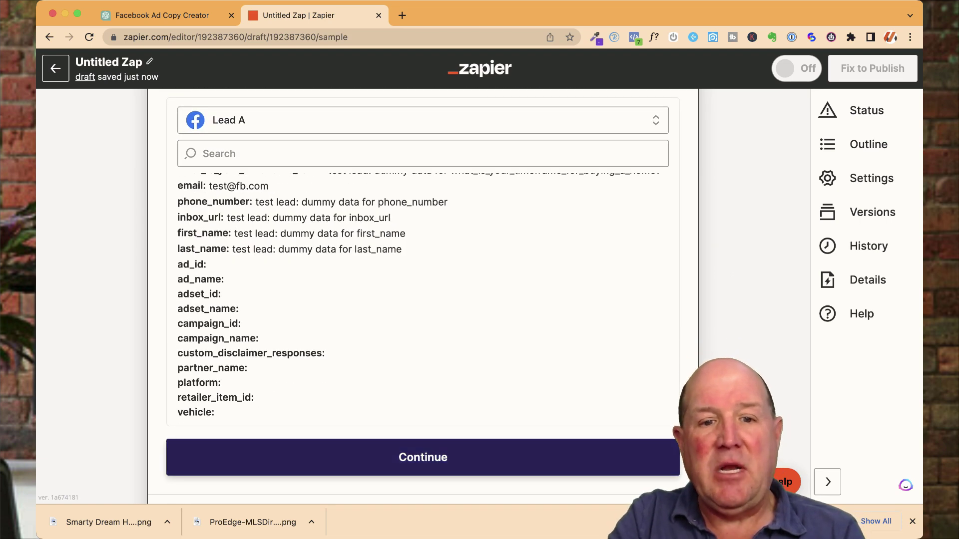
{"action": "left_click", "coordinate": [422, 458]}
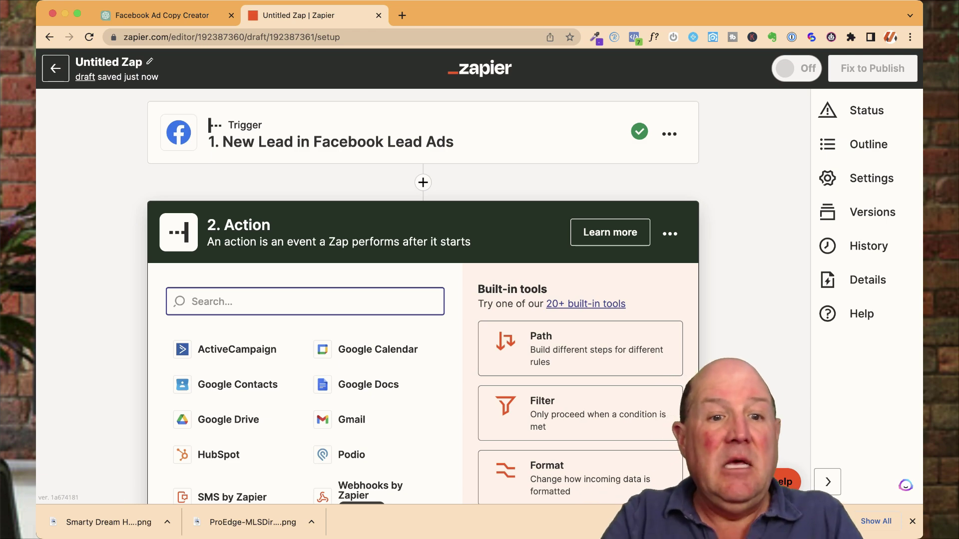
Step: Search for kvCORE and select it as the action app
{"action": "type", "text": "kc"}
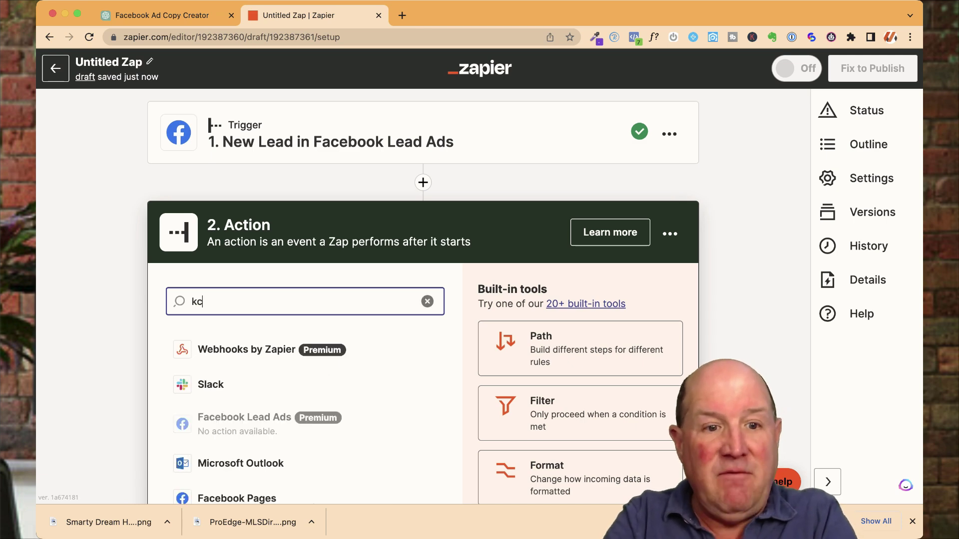
{"action": "key", "text": "BackSpace"}
{"action": "key", "text": "BackSpace"}
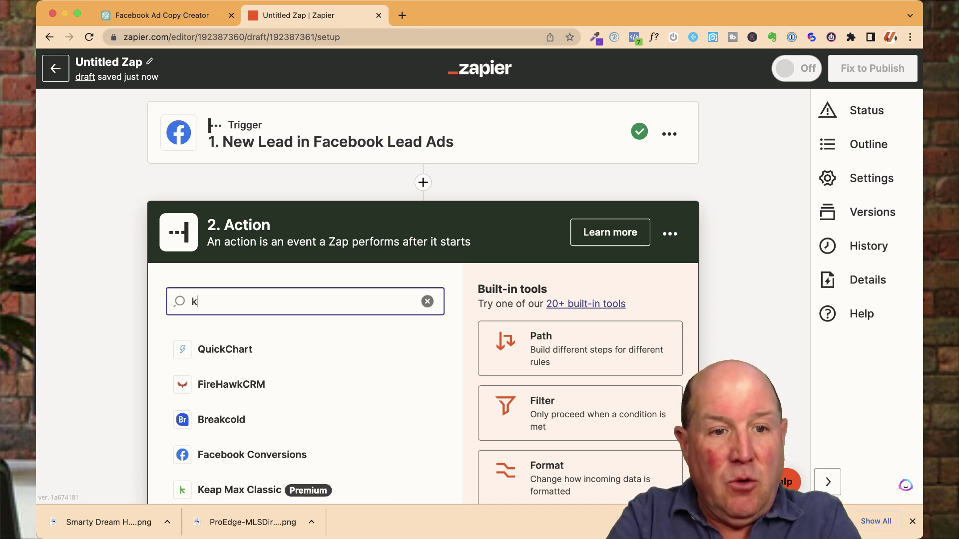
{"action": "type", "text": "kvc"}
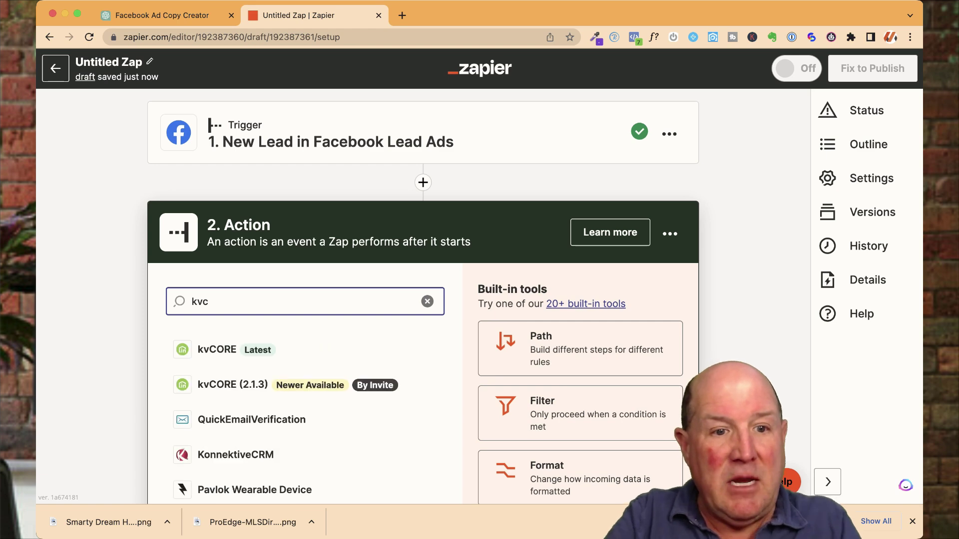
{"action": "key", "text": "Down"}
{"action": "key", "text": "Return"}
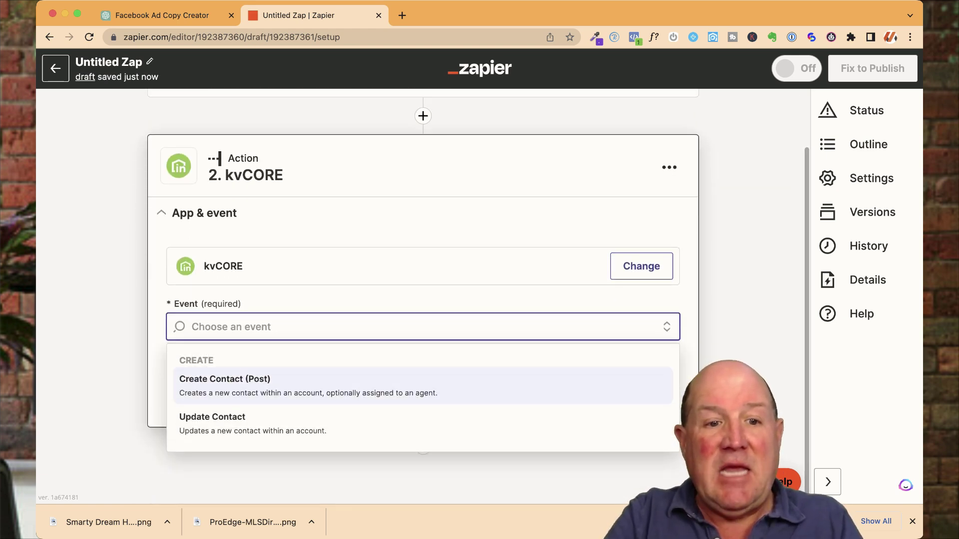
Step: Set the event to Create Contact (Post) and connect the existing kvCORE account
{"action": "key", "text": "Return"}
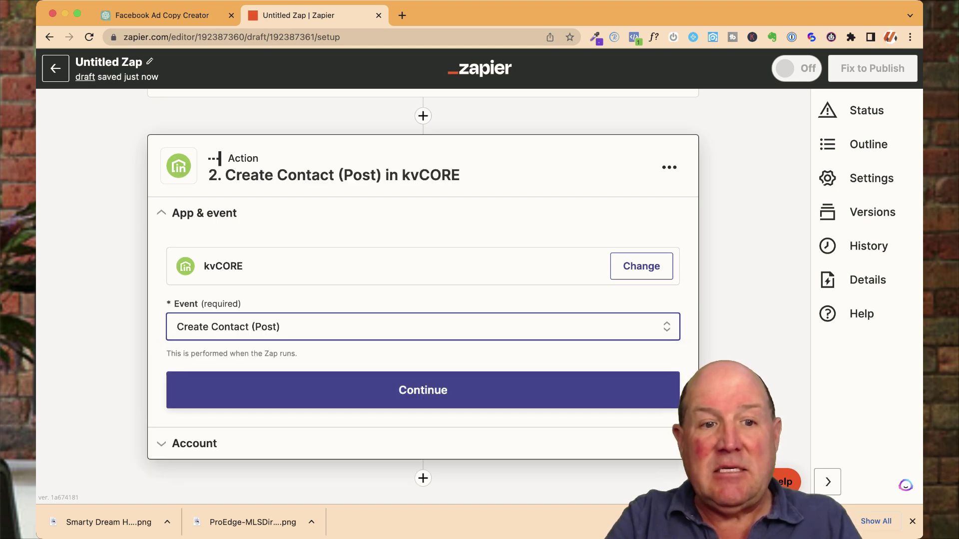
{"action": "key", "text": "Return"}
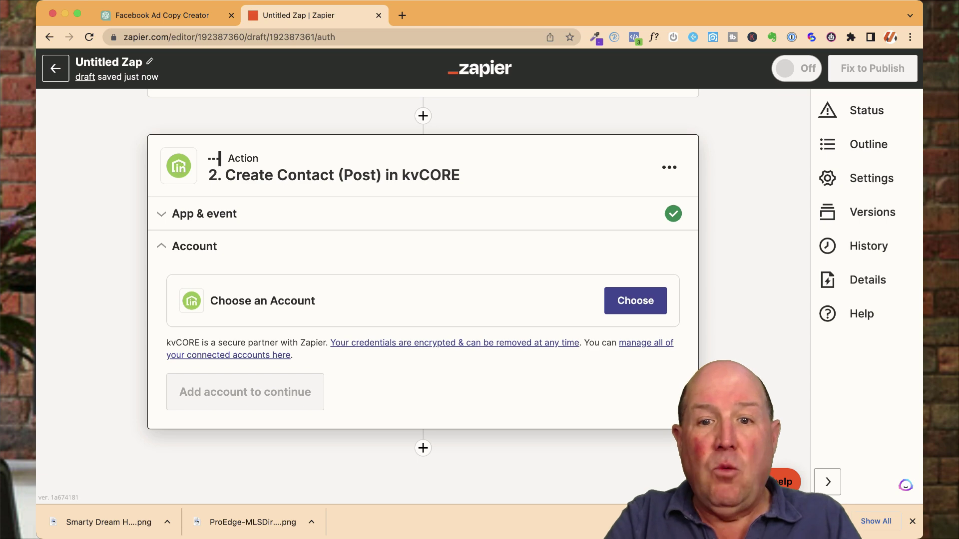
{"action": "key", "text": "Return"}
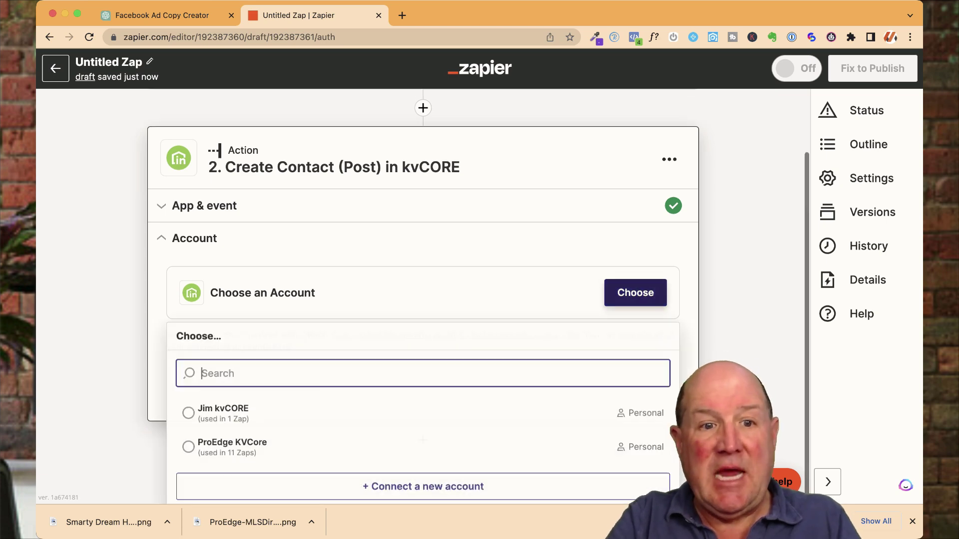
{"action": "key", "text": "Return"}
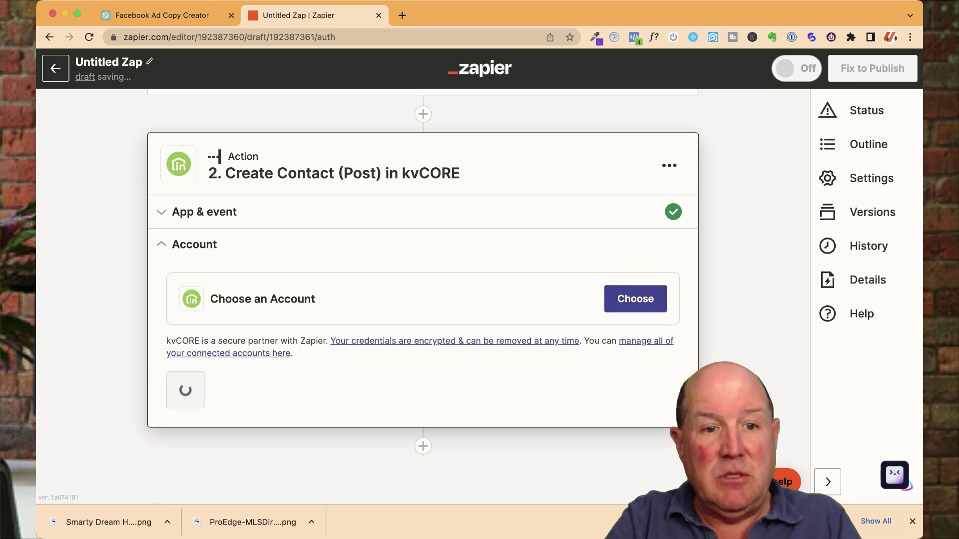
{"action": "key", "text": "Return"}
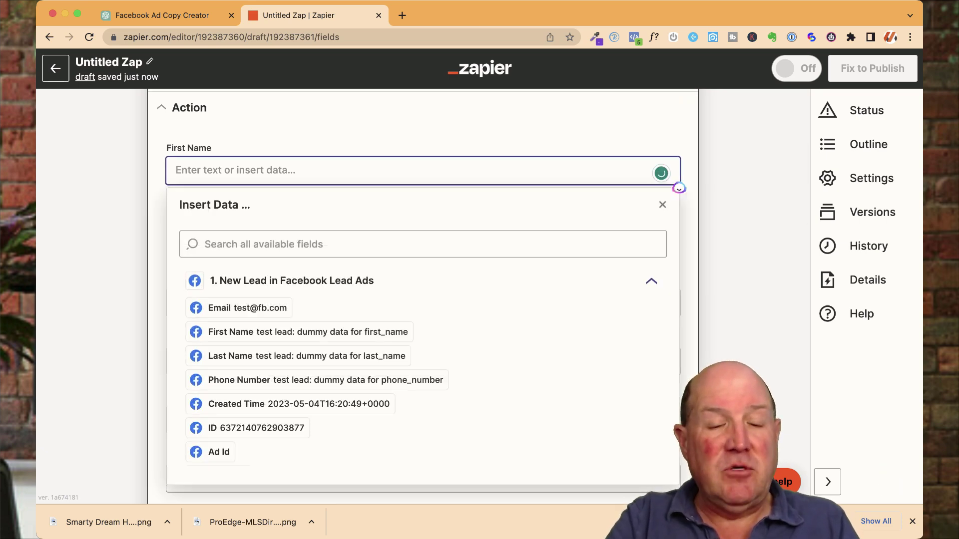
Step: Map the Facebook lead's First Name into kvCORE's First Name field
{"action": "key", "text": "Down"}
{"action": "key", "text": "Down"}
{"action": "key", "text": "Down"}
{"action": "key", "text": "Down"}
{"action": "key", "text": "Down"}
{"action": "key", "text": "Down"}
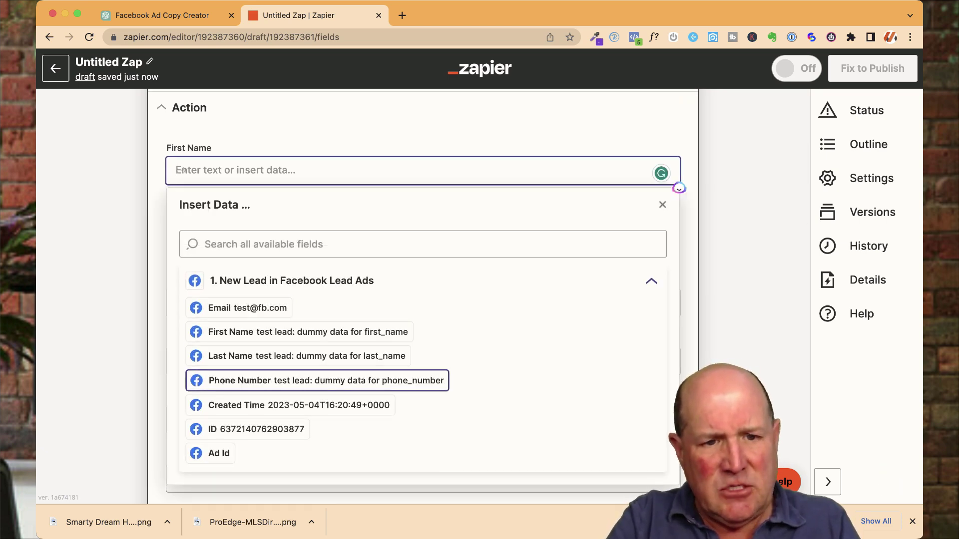
{"action": "key", "text": "Up"}
{"action": "key", "text": "Up"}
{"action": "key", "text": "Up"}
{"action": "key", "text": "Up"}
{"action": "key", "text": "Down"}
{"action": "key", "text": "Down"}
{"action": "key", "text": "Down"}
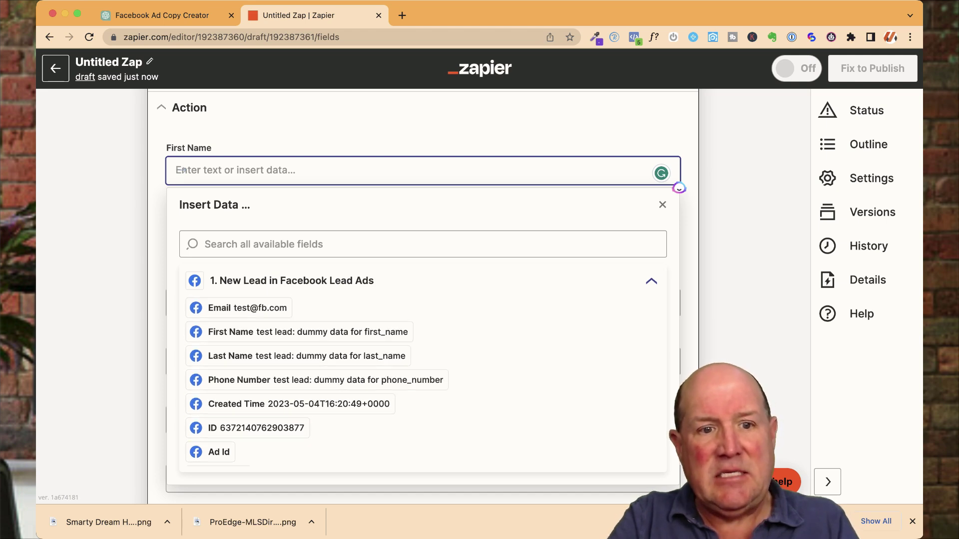
{"action": "key", "text": "Up"}
{"action": "key", "text": "Up"}
{"action": "key", "text": "Up"}
{"action": "key", "text": "Down"}
{"action": "key", "text": "Down"}
{"action": "key", "text": "Down"}
{"action": "key", "text": "Down"}
{"action": "key", "text": "Up"}
{"action": "key", "text": "Up"}
{"action": "key", "text": "Up"}
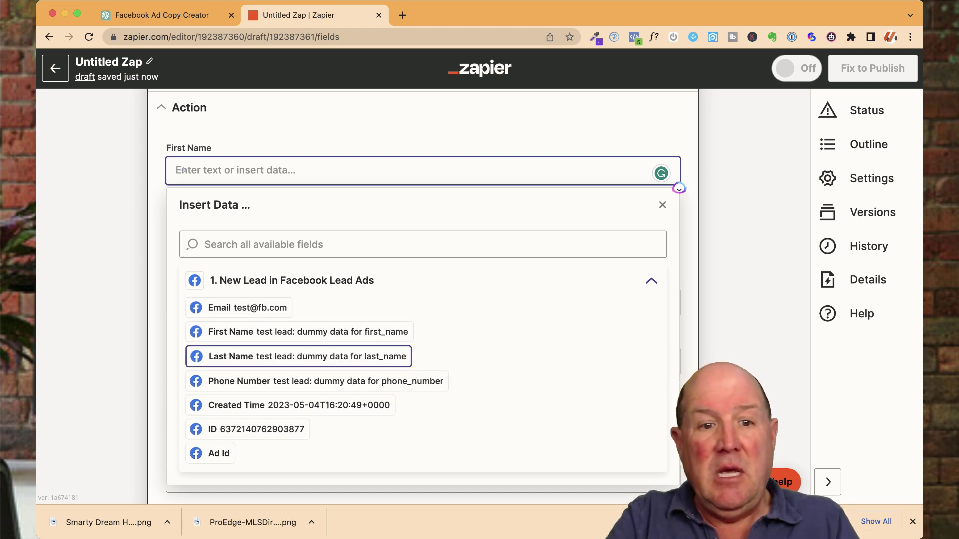
{"action": "key", "text": "Up"}
{"action": "key", "text": "Down"}
{"action": "key", "text": "Up"}
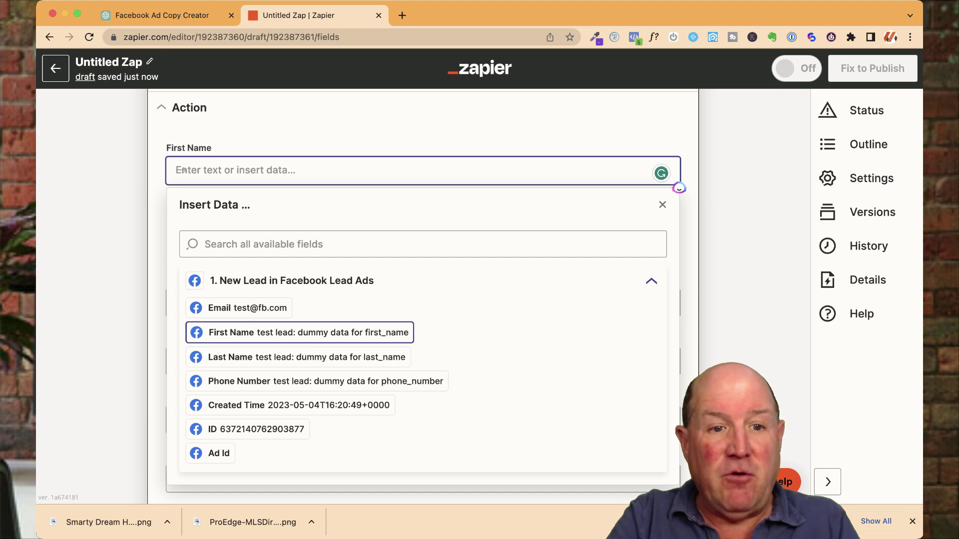
{"action": "key", "text": "Return"}
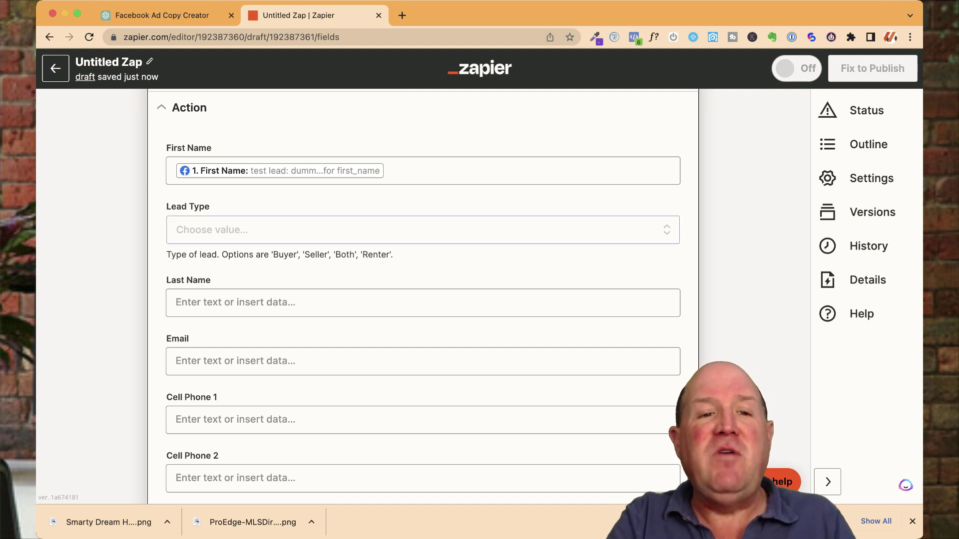
Step: Map the Facebook lead's Last Name into kvCORE's Last Name field
{"action": "left_click", "coordinate": [176, 302]}
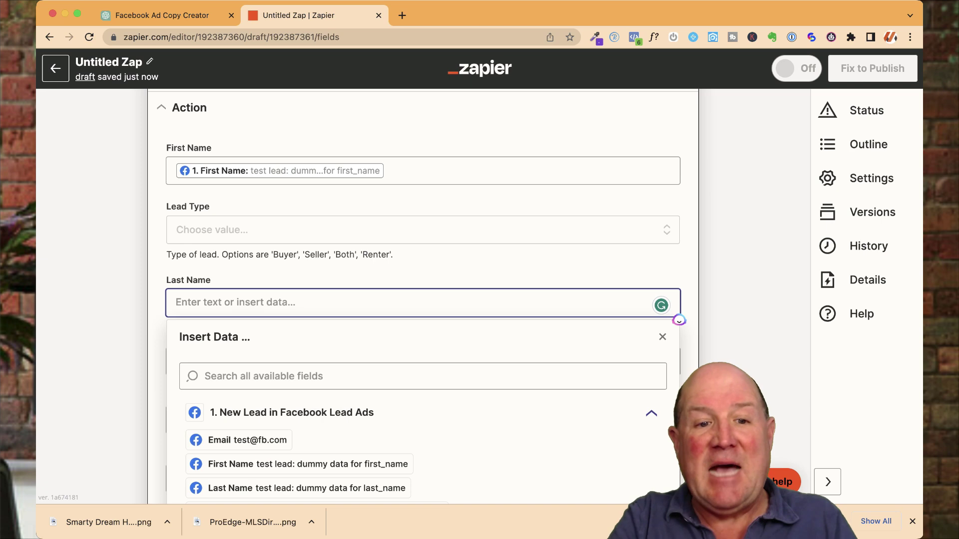
{"action": "key", "text": "Down"}
{"action": "key", "text": "Down"}
{"action": "key", "text": "Down"}
{"action": "key", "text": "Down"}
{"action": "key", "text": "Up"}
{"action": "key", "text": "Up"}
{"action": "key", "text": "Down"}
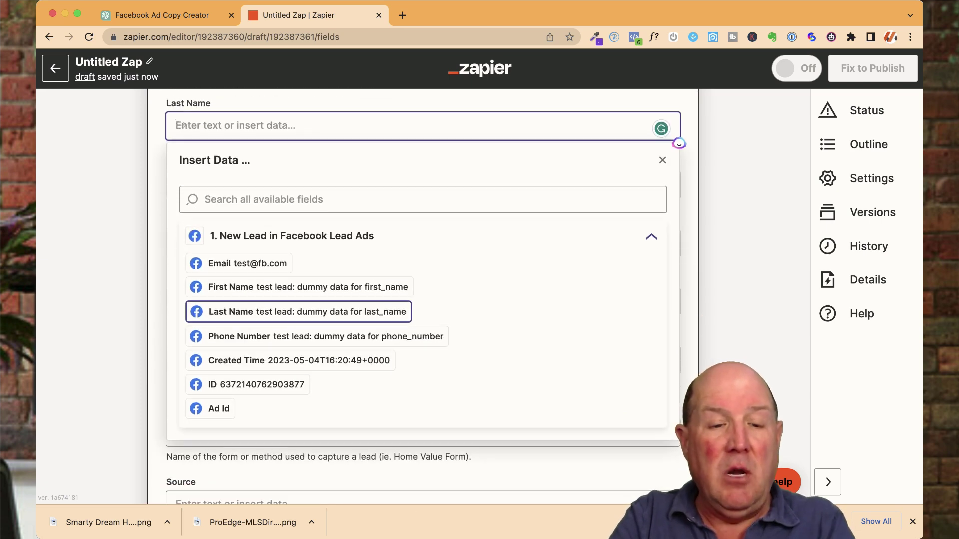
{"action": "key", "text": "Return"}
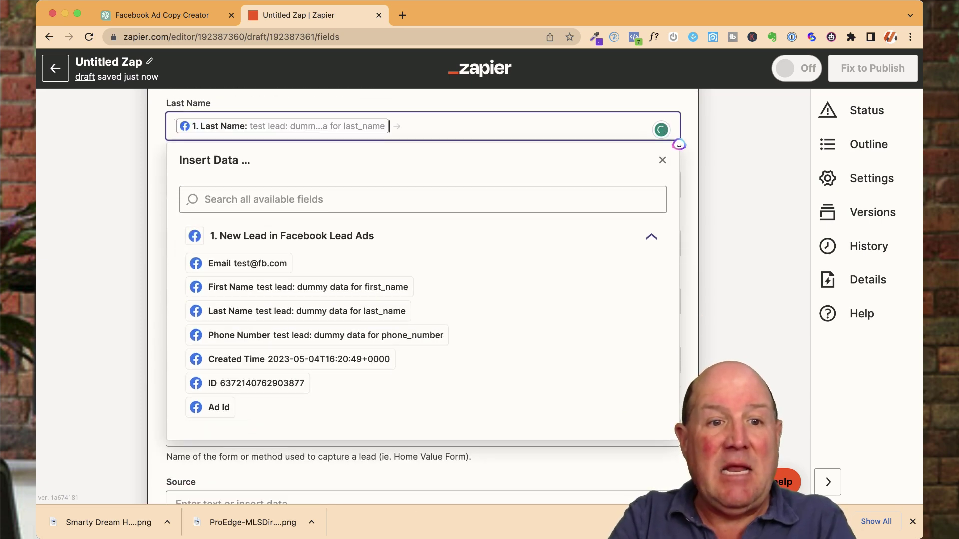
{"action": "key", "text": "Escape"}
{"action": "scroll", "coordinate": [423, 300], "scroll_direction": "up", "scroll_amount": 5}
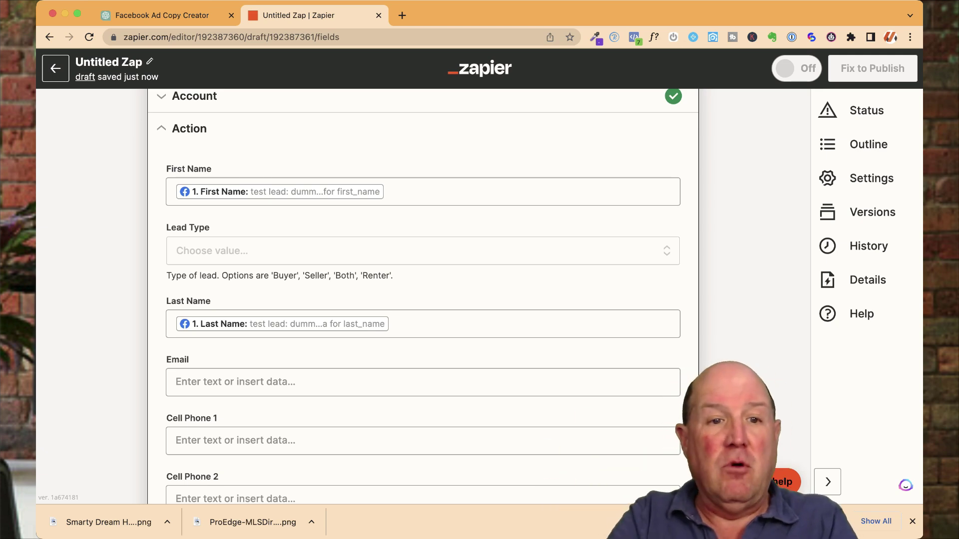
Step: Set Lead Type to Buyer and map the lead's Email into the Email field
{"action": "left_click", "coordinate": [422, 251]}
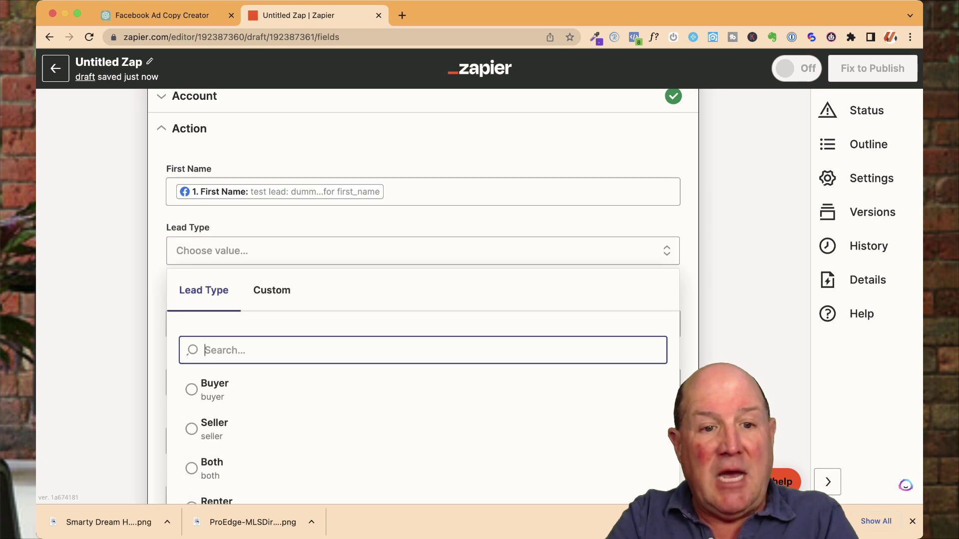
{"action": "left_click", "coordinate": [214, 389]}
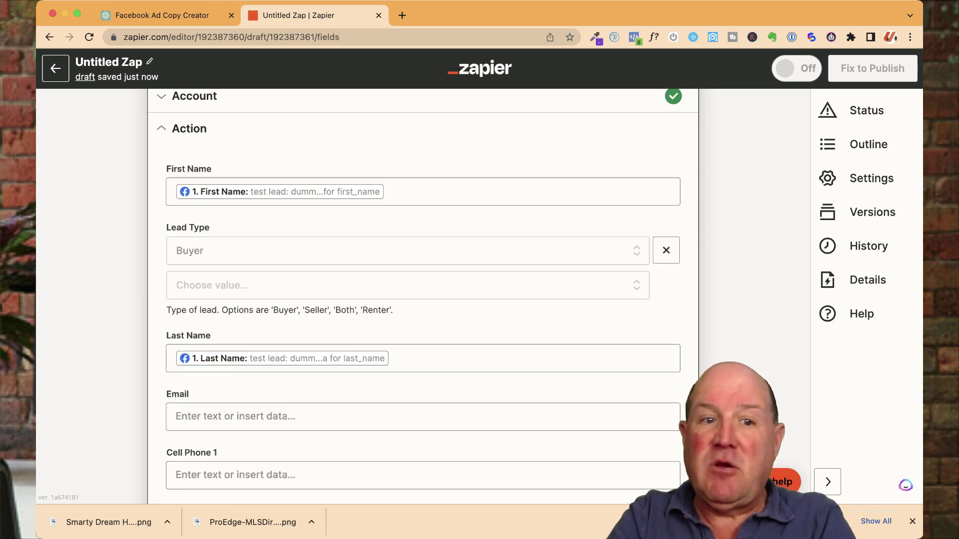
{"action": "scroll", "coordinate": [661, 222], "scroll_direction": "down", "scroll_amount": 5}
{"action": "left_click", "coordinate": [661, 222]}
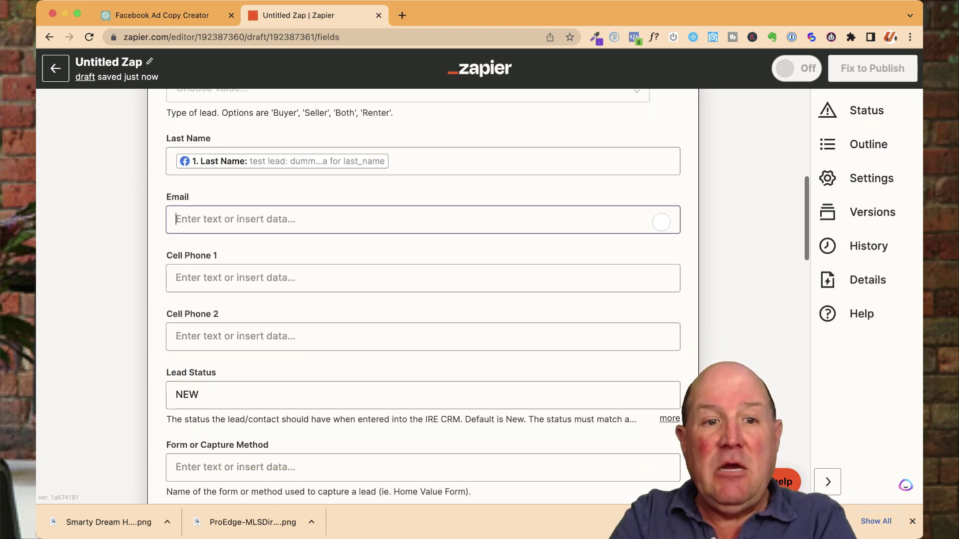
{"action": "key", "text": "Down"}
{"action": "key", "text": "Down"}
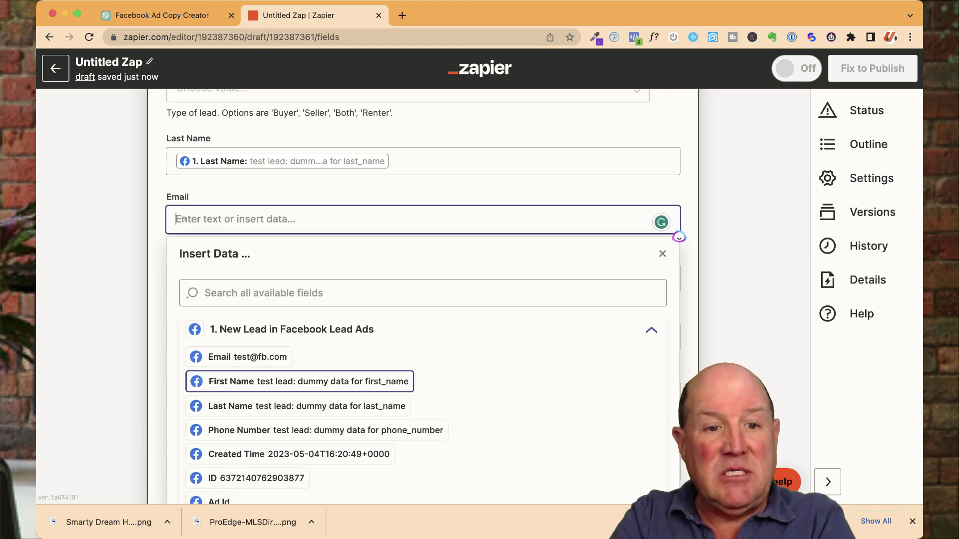
{"action": "key", "text": "Up"}
{"action": "key", "text": "Return"}
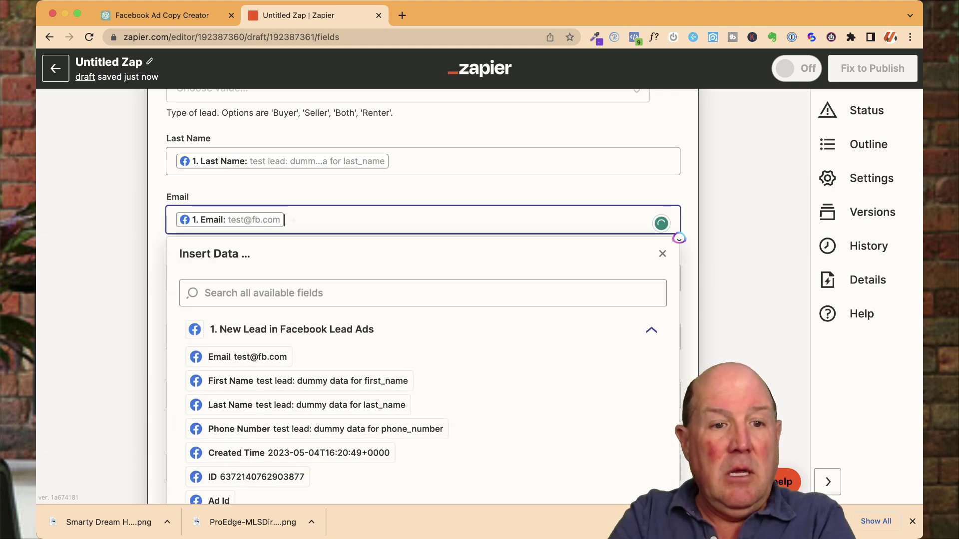
{"action": "key", "text": "Escape"}
Step: Map the lead's Phone Number into Cell Phone 1
{"action": "left_click", "coordinate": [676, 346]}
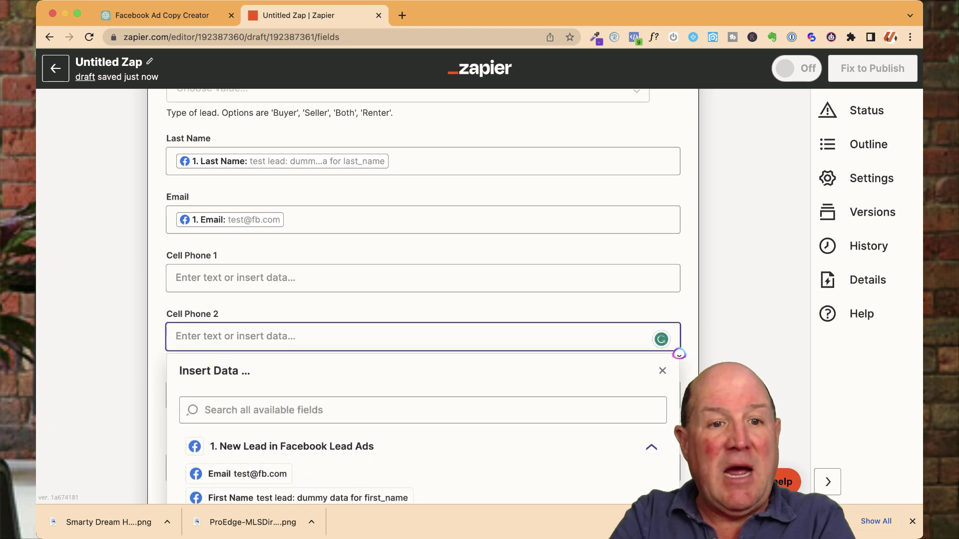
{"action": "left_click", "coordinate": [678, 289]}
{"action": "key", "text": "Down"}
{"action": "key", "text": "Down"}
{"action": "key", "text": "Down"}
{"action": "key", "text": "Down"}
{"action": "key", "text": "Down"}
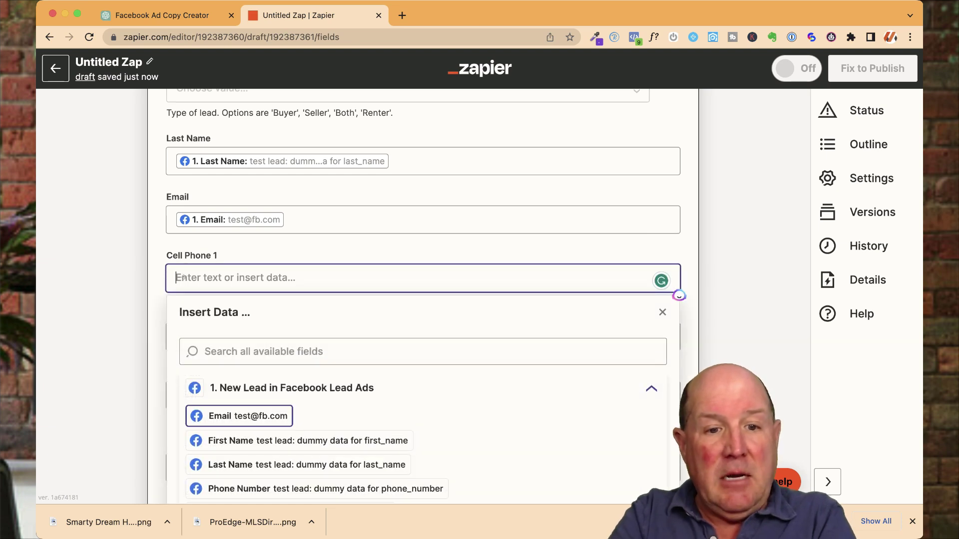
{"action": "key", "text": "Down"}
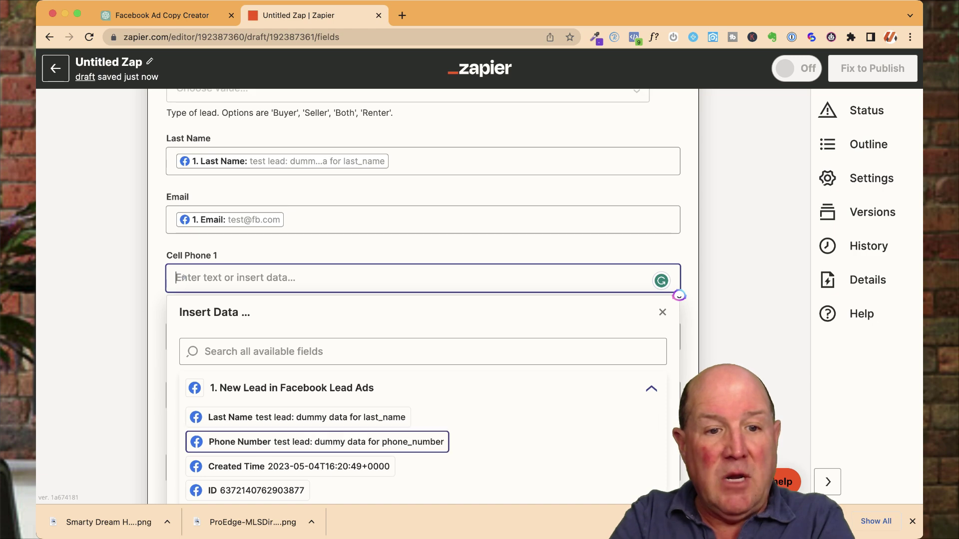
{"action": "key", "text": "Return"}
{"action": "key", "text": "Escape"}
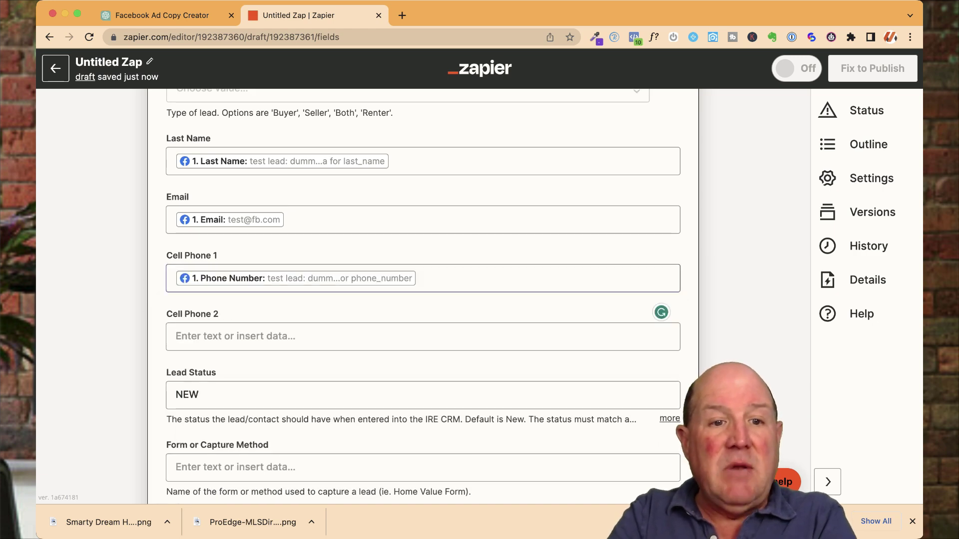
{"action": "key", "text": "Tab"}
{"action": "scroll", "coordinate": [679, 297], "scroll_direction": "up", "scroll_amount": 3}
{"action": "scroll", "coordinate": [423, 295], "scroll_direction": "up", "scroll_amount": 2}
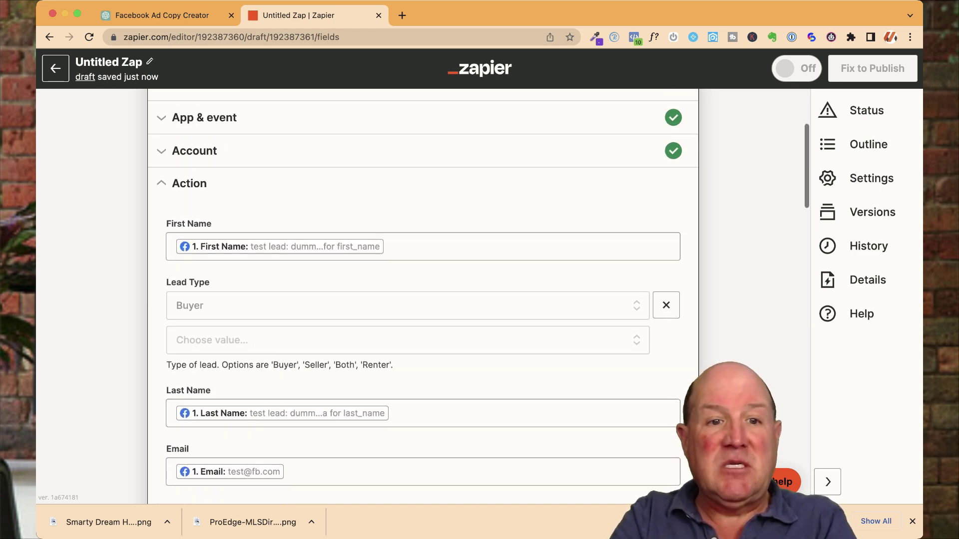
{"action": "scroll", "coordinate": [423, 295], "scroll_direction": "down", "scroll_amount": 8}
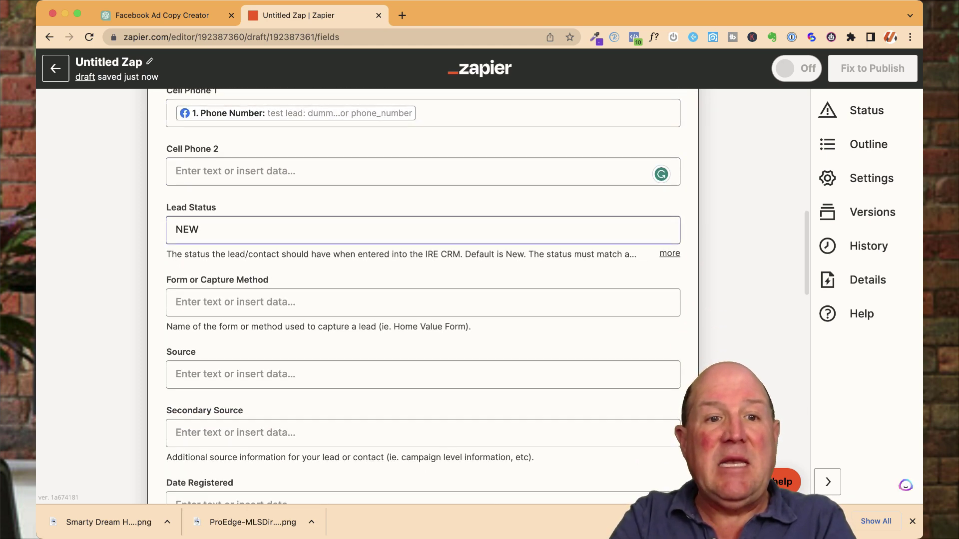
Step: Replace the Lead Status value with 'New Lead'
{"action": "key", "text": "Tab"}
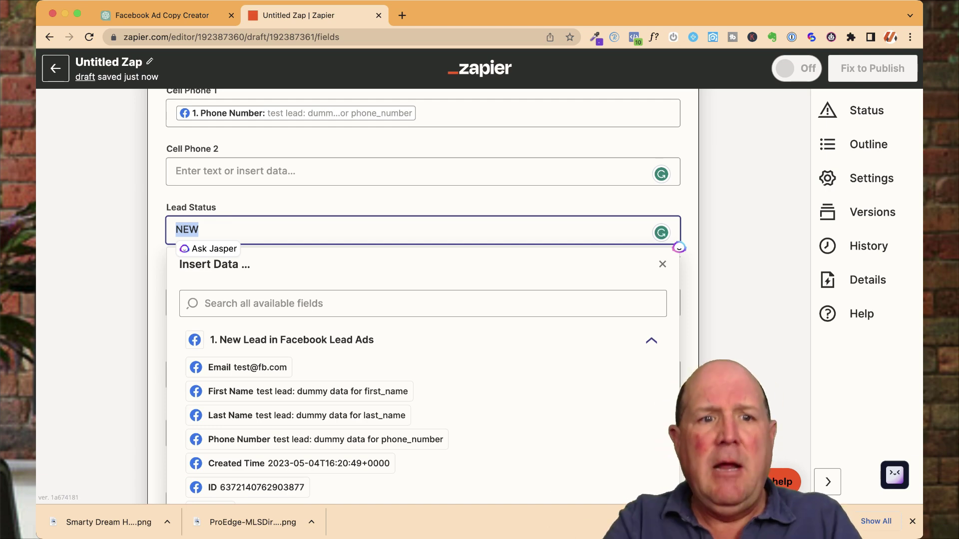
{"action": "type", "text": "New"}
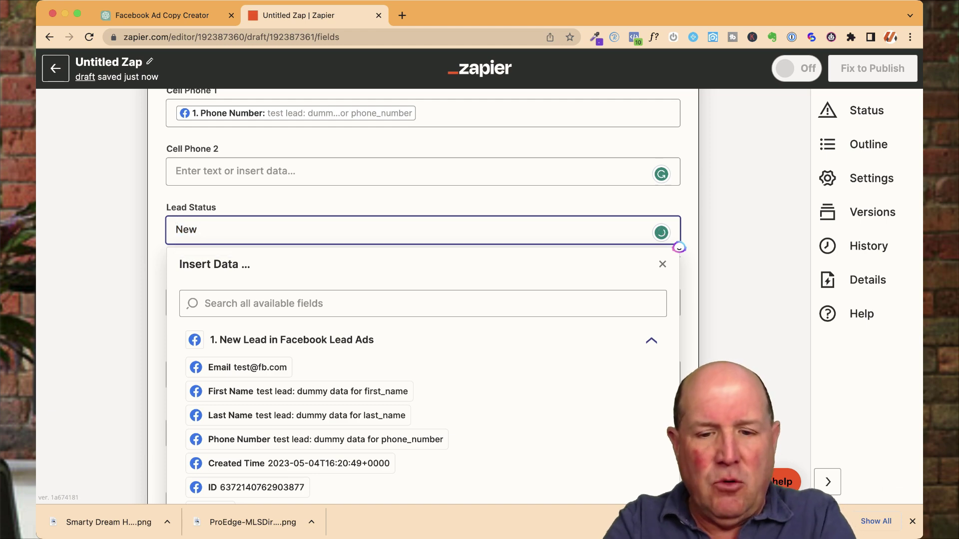
{"action": "type", "text": " LEad"}
{"action": "key", "text": "BackSpace"}
{"action": "type", "text": "e"}
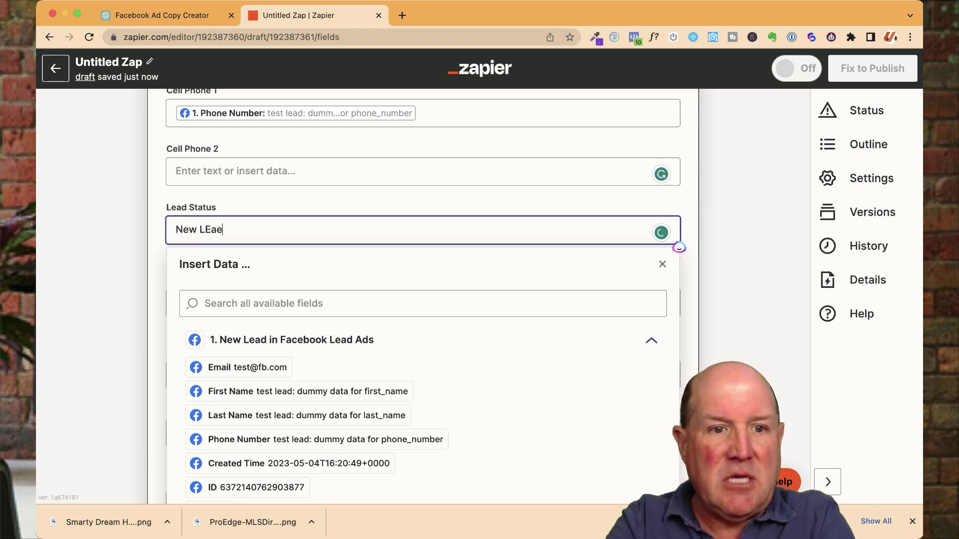
{"action": "key", "text": "BackSpace"}
{"action": "key", "text": "BackSpace"}
{"action": "key", "text": "BackSpace"}
{"action": "type", "text": "ead"}
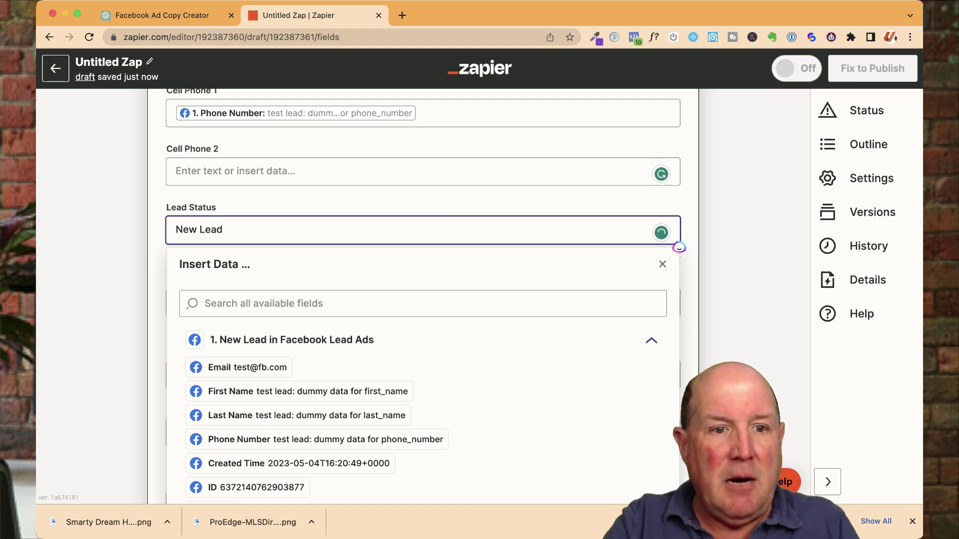
{"action": "left_click", "coordinate": [679, 248]}
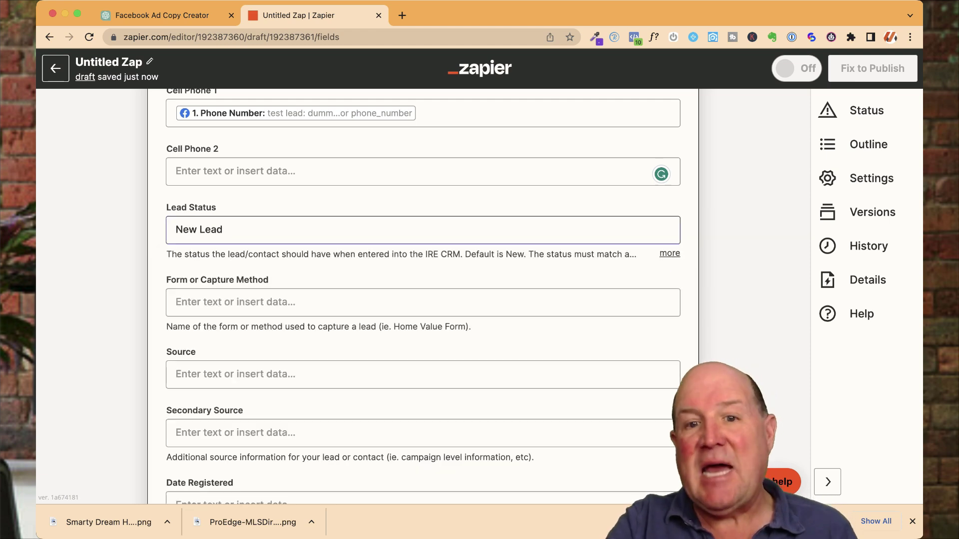
Step: Enter 'ProEdge ChatBot' as the Form or Capture Method
{"action": "scroll", "coordinate": [679, 240], "scroll_direction": "down", "scroll_amount": 4}
{"action": "left_click", "coordinate": [678, 212]}
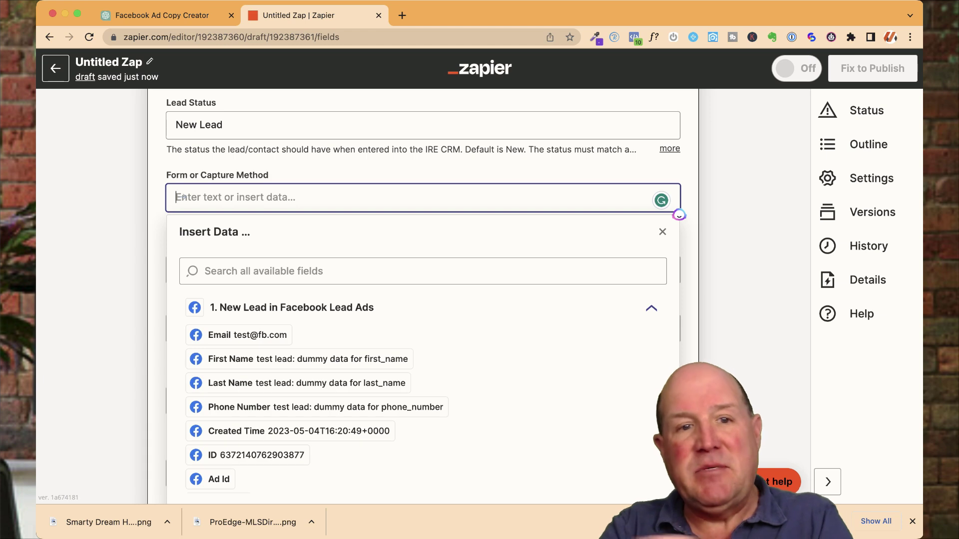
{"action": "type", "text": "ProEdge"}
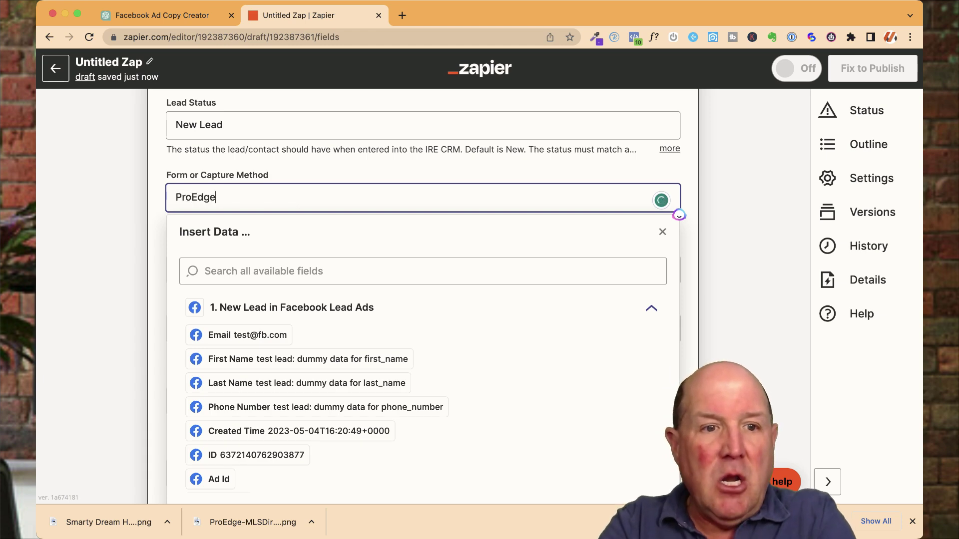
{"action": "type", "text": " ChatBot"}
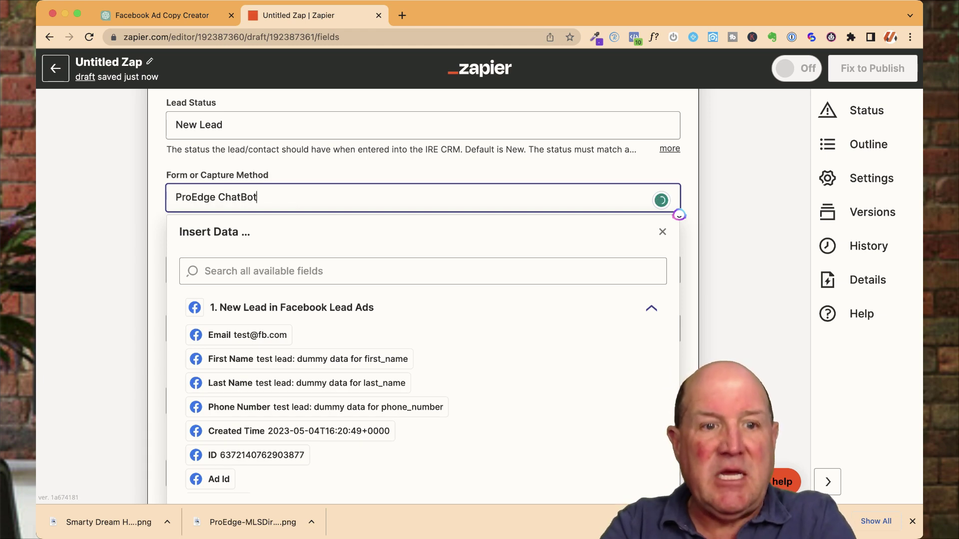
{"action": "key", "text": "Tab"}
{"action": "key", "text": "Tab"}
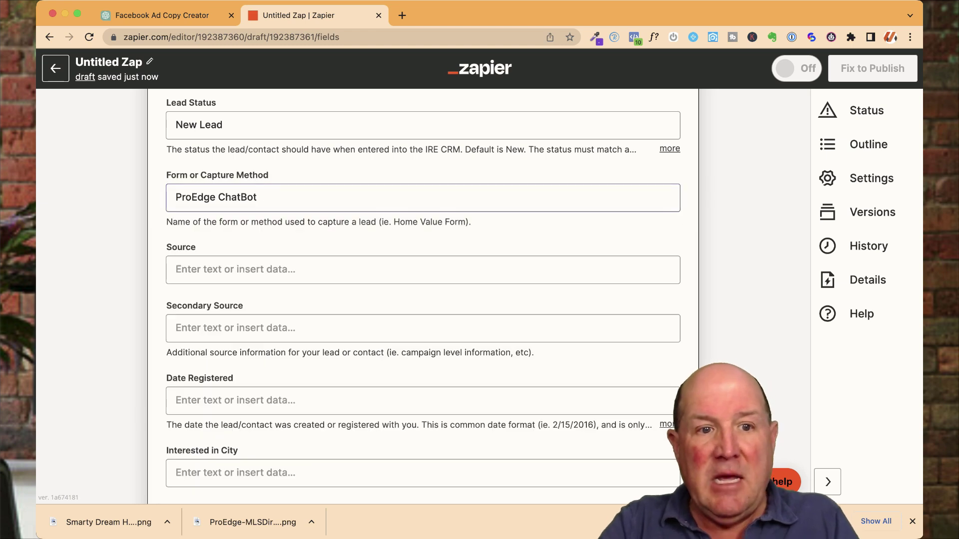
Step: Set Source to 'Facebook AD' and enter the agent's e-mail in Assign to Agent Email
{"action": "type", "text": "F"}
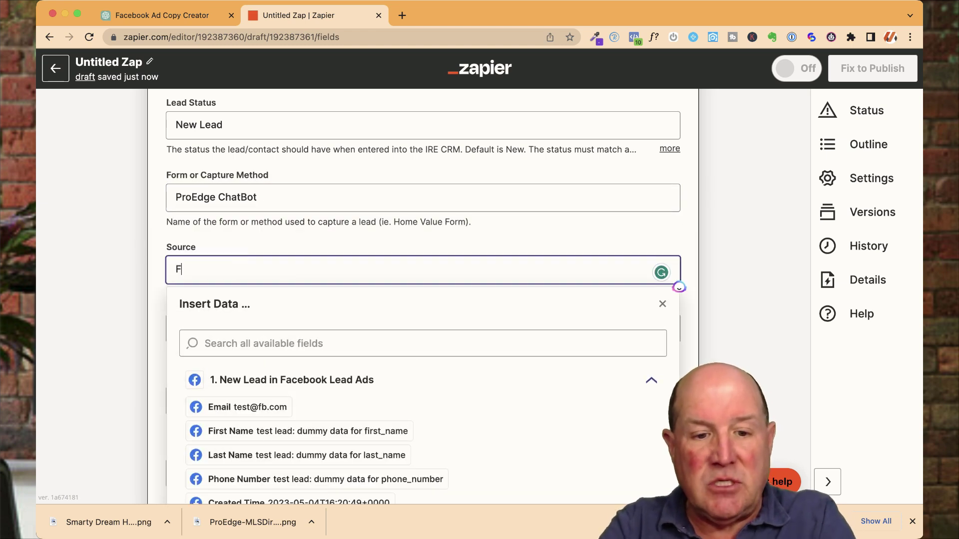
{"action": "type", "text": "acebook AD"}
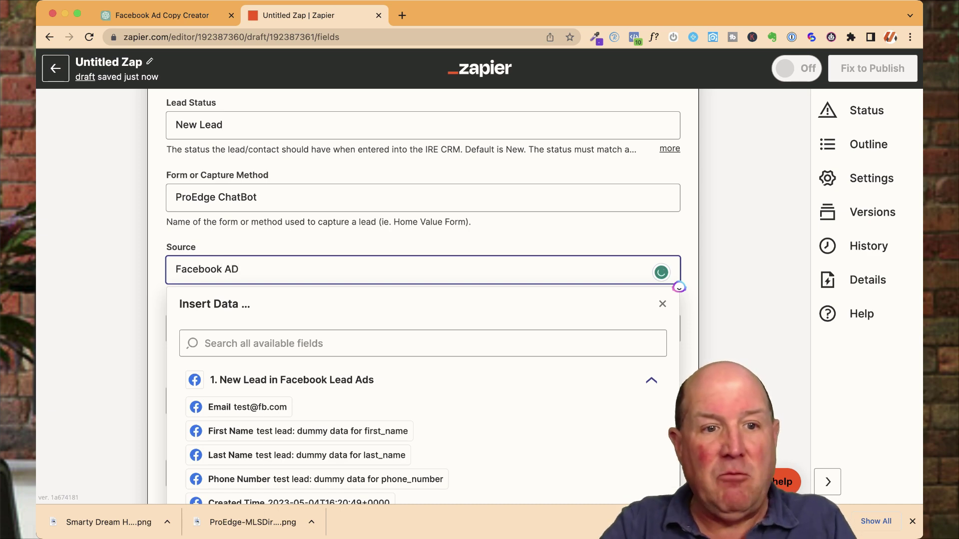
{"action": "key", "text": "Escape"}
{"action": "scroll", "coordinate": [423, 297], "scroll_direction": "down", "scroll_amount": 5}
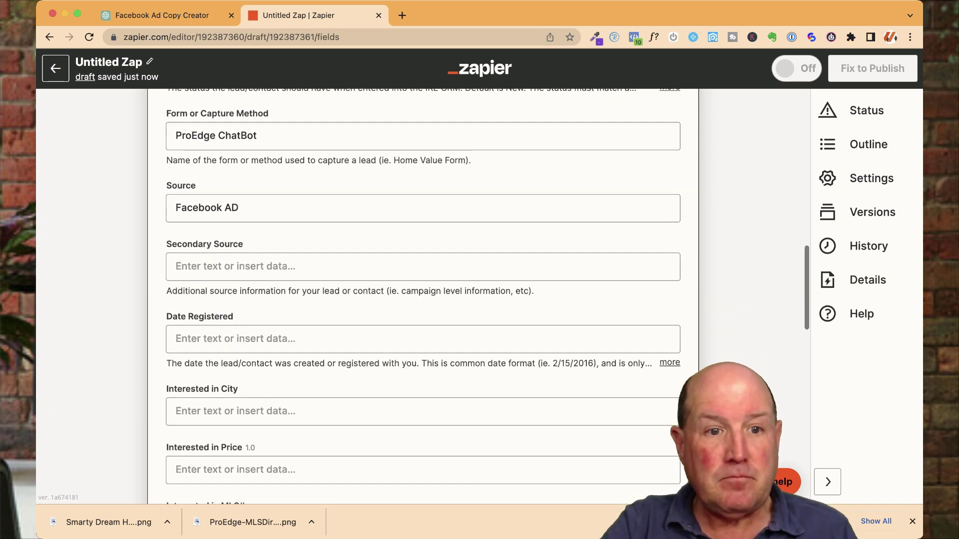
{"action": "scroll", "coordinate": [423, 297], "scroll_direction": "down", "scroll_amount": 8}
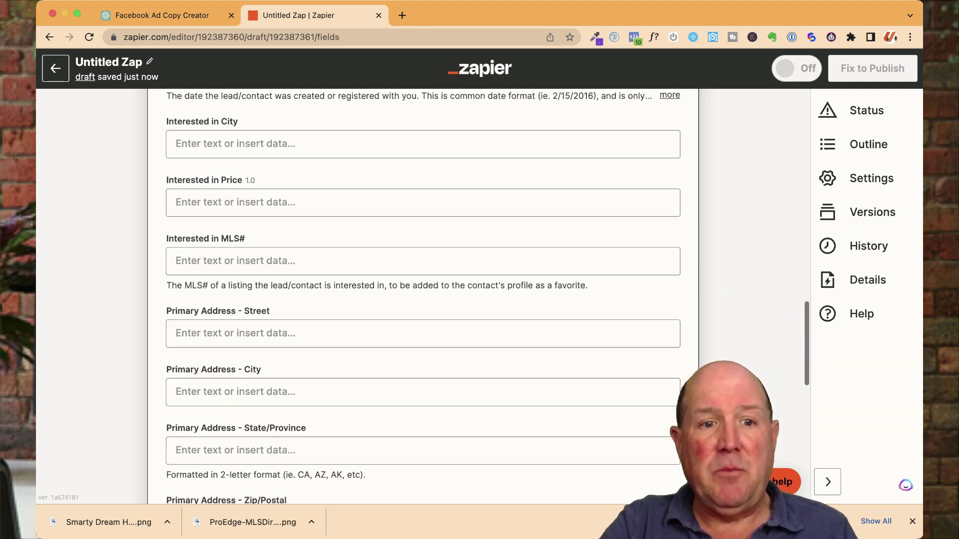
{"action": "scroll", "coordinate": [422, 297], "scroll_direction": "down", "scroll_amount": 4}
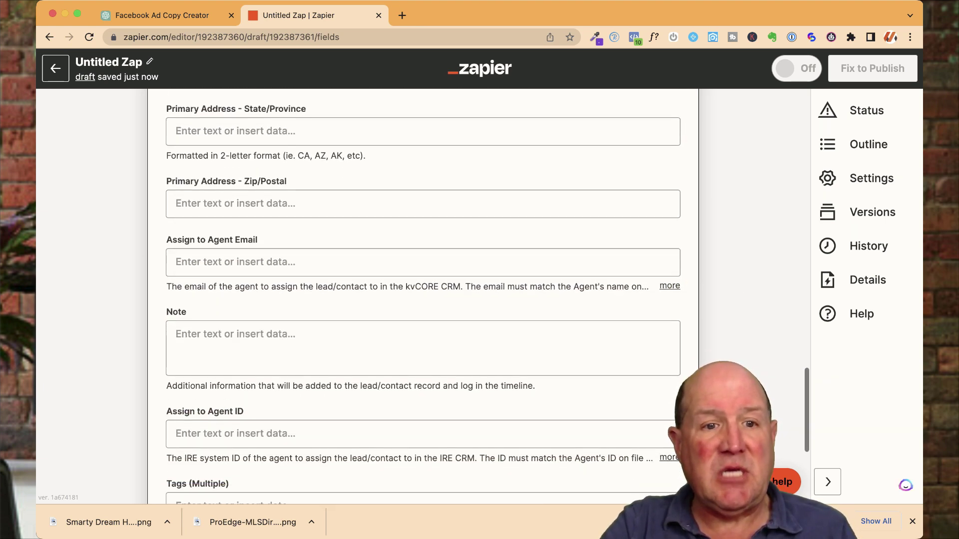
{"action": "left_click", "coordinate": [679, 246]}
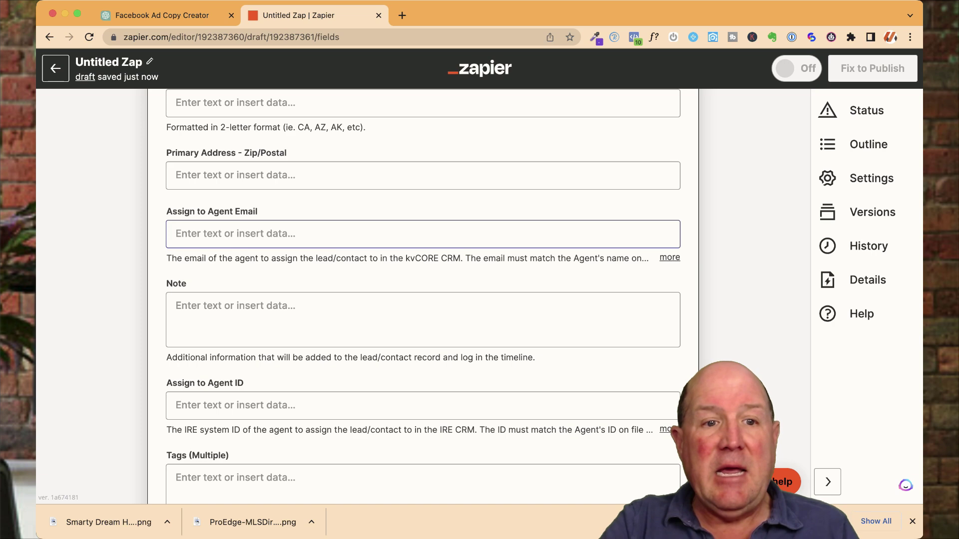
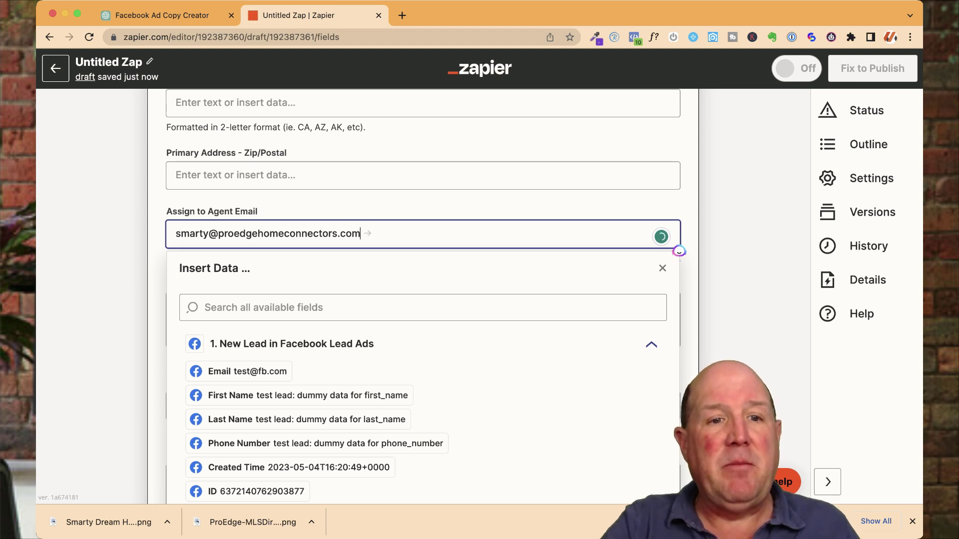
Step: Insert the lead's Raw What Is Your Timeframe For Buying A Home data into Note
{"action": "key", "text": "Tab"}
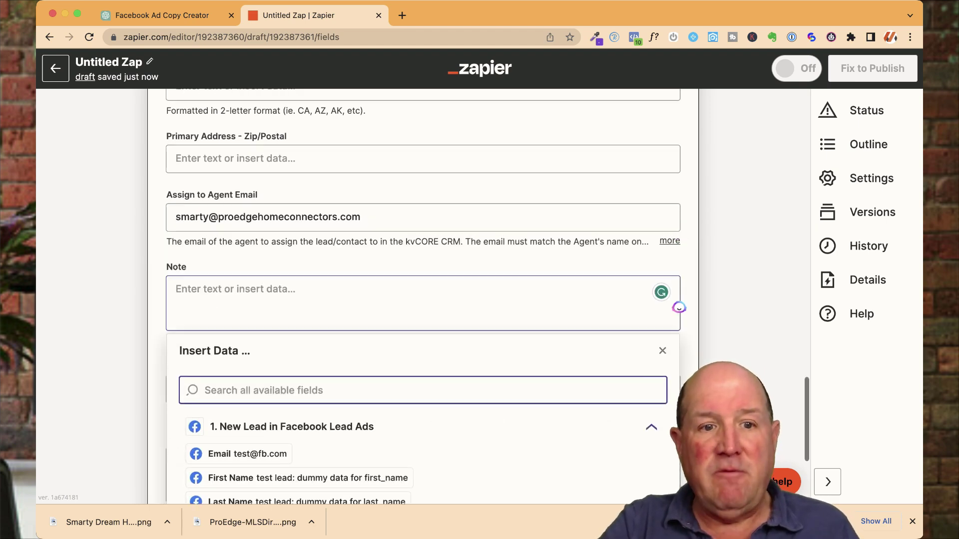
{"action": "key", "text": "Down"}
{"action": "key", "text": "Down"}
{"action": "key", "text": "Down"}
{"action": "key", "text": "Down"}
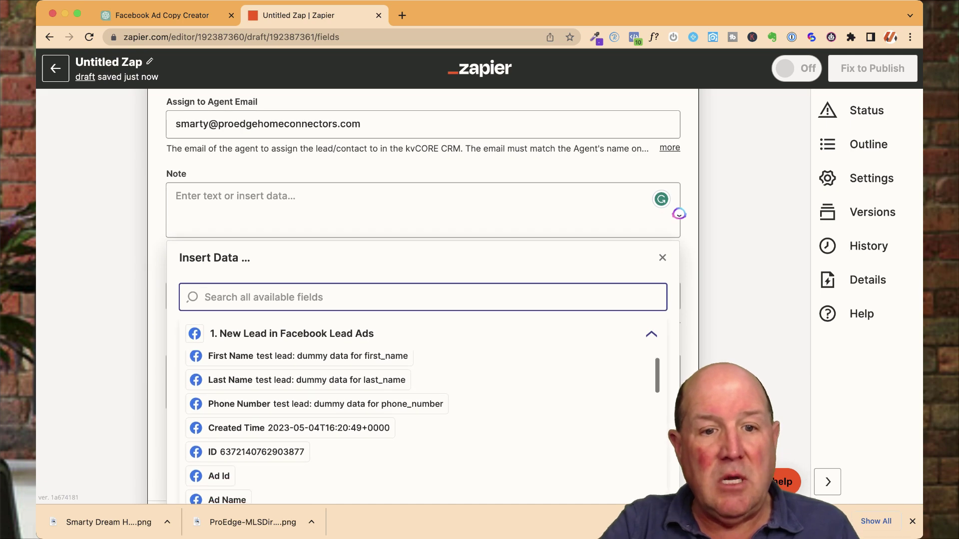
{"action": "key", "text": "Down"}
{"action": "key", "text": "Down"}
{"action": "key", "text": "Down"}
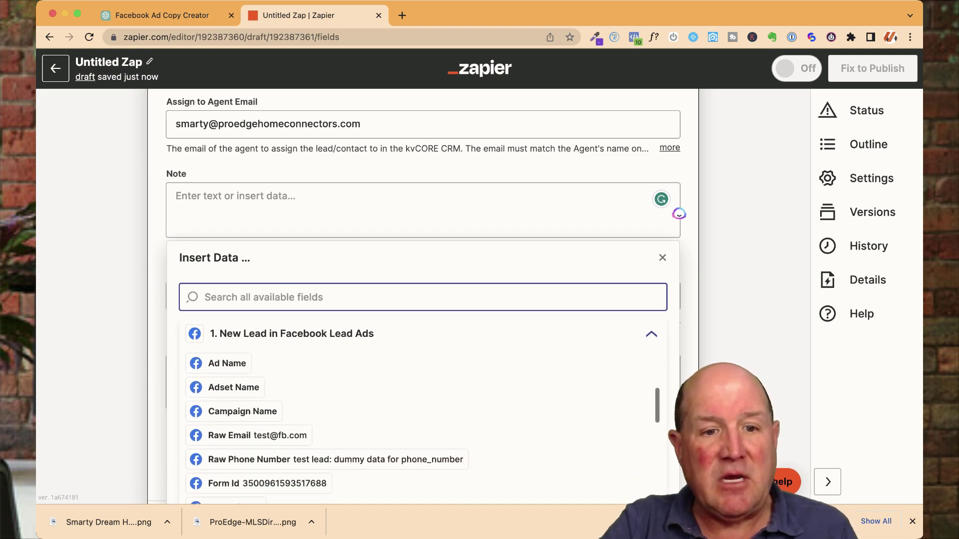
{"action": "key", "text": "Down"}
{"action": "key", "text": "Down"}
{"action": "key", "text": "Down"}
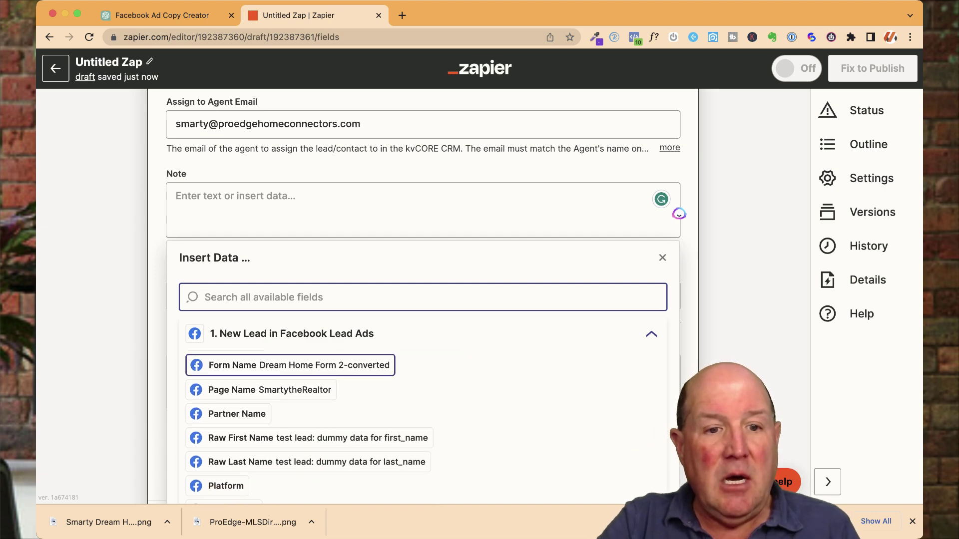
{"action": "scroll", "coordinate": [306, 427], "scroll_direction": "down", "scroll_amount": 3}
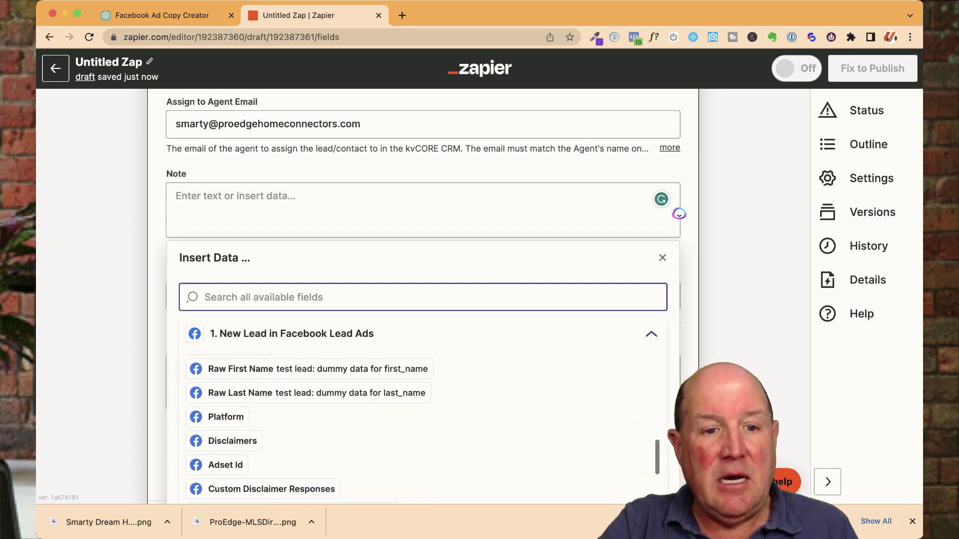
{"action": "key", "text": "Down"}
{"action": "key", "text": "Down"}
{"action": "key", "text": "Down"}
{"action": "key", "text": "Down"}
{"action": "key", "text": "Down"}
{"action": "key", "text": "Down"}
{"action": "key", "text": "Down"}
{"action": "key", "text": "Down"}
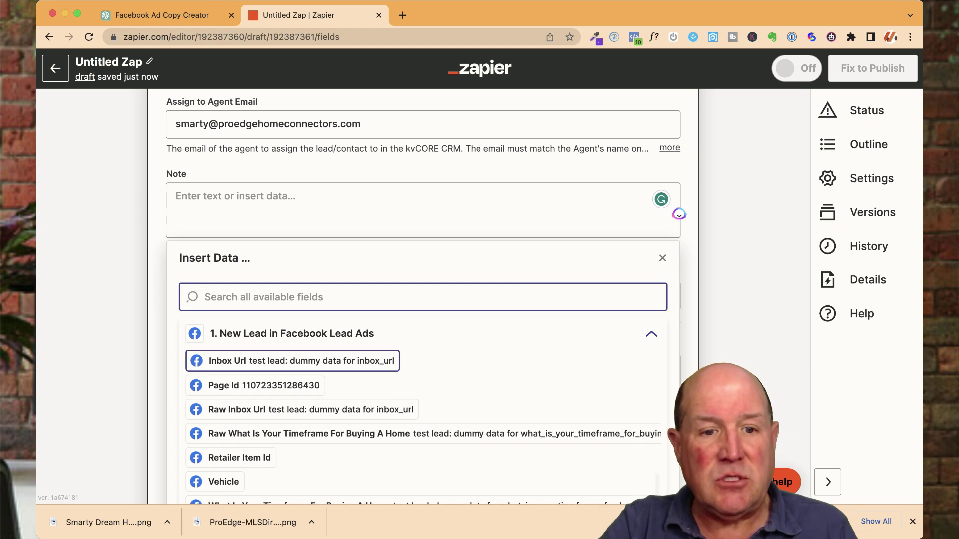
{"action": "key", "text": "Down"}
{"action": "key", "text": "Down"}
{"action": "key", "text": "Down"}
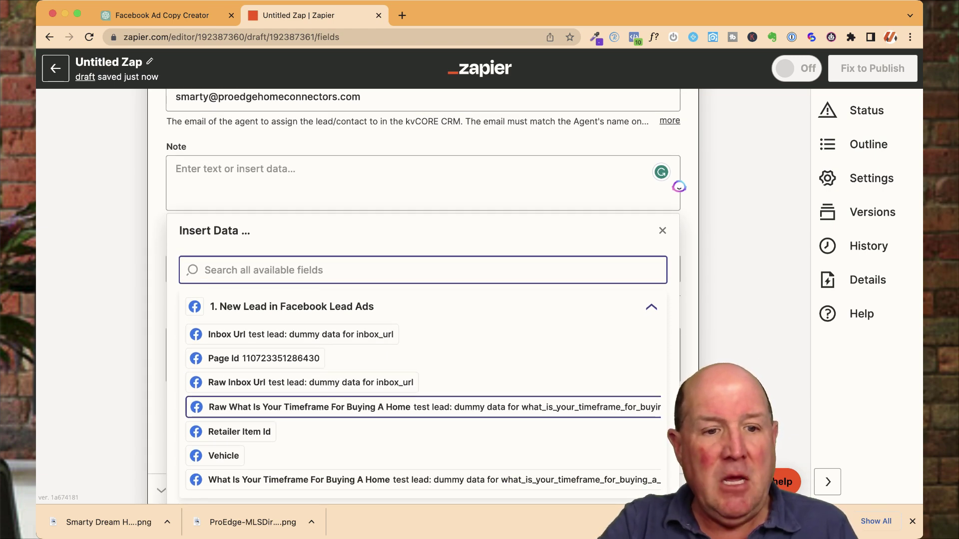
{"action": "key", "text": "Return"}
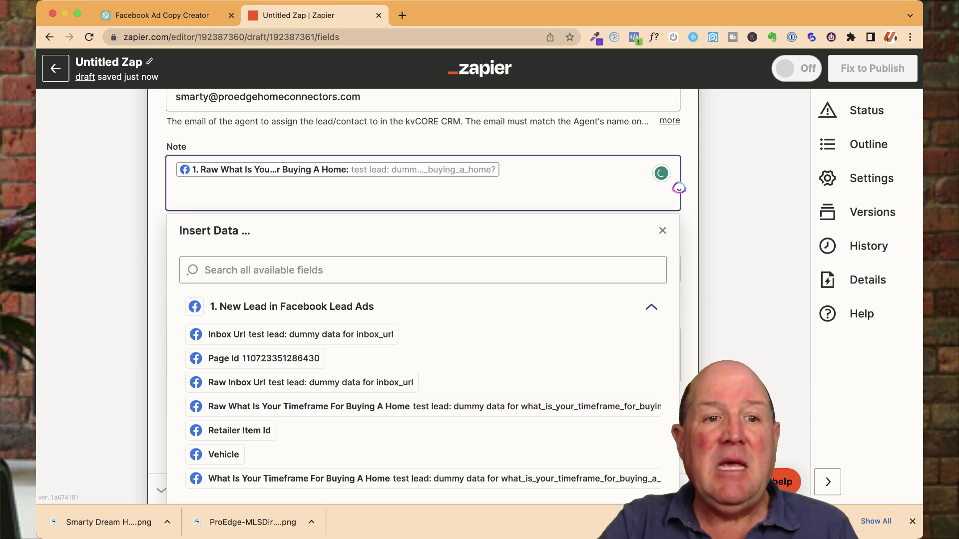
{"action": "scroll", "coordinate": [418, 297], "scroll_direction": "up", "scroll_amount": 1}
{"action": "scroll", "coordinate": [418, 296], "scroll_direction": "down", "scroll_amount": 1}
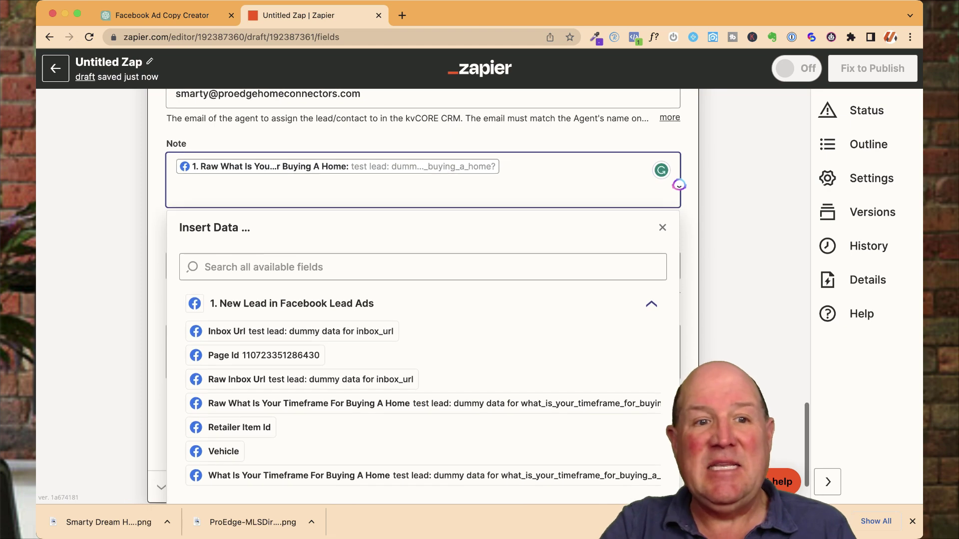
{"action": "key", "text": "Escape"}
{"action": "scroll", "coordinate": [679, 185], "scroll_direction": "down", "scroll_amount": 4}
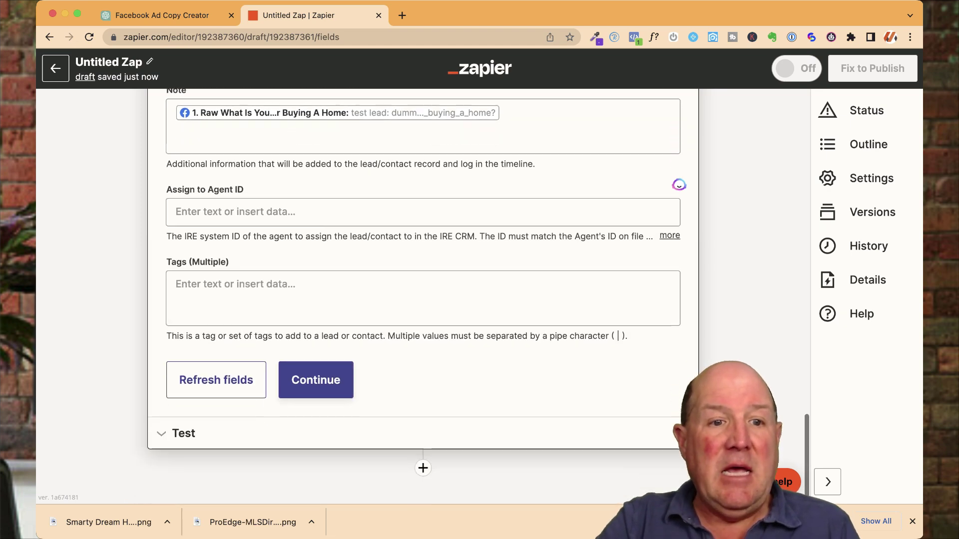
Step: Enter the tag dreamhome in the kvCORE contact's Tags field, leaving Assign to Agent ID blank
{"action": "left_click", "coordinate": [679, 187]}
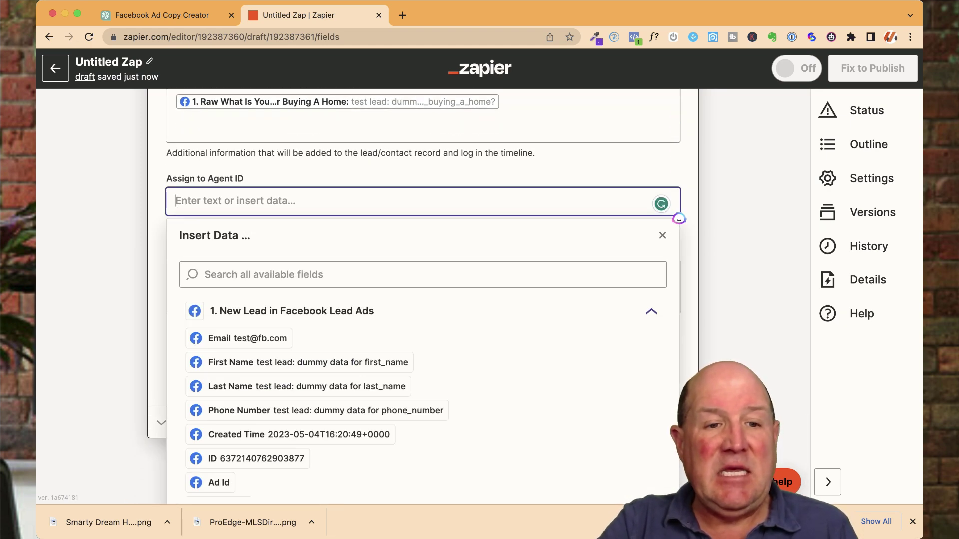
{"action": "key", "text": "Escape"}
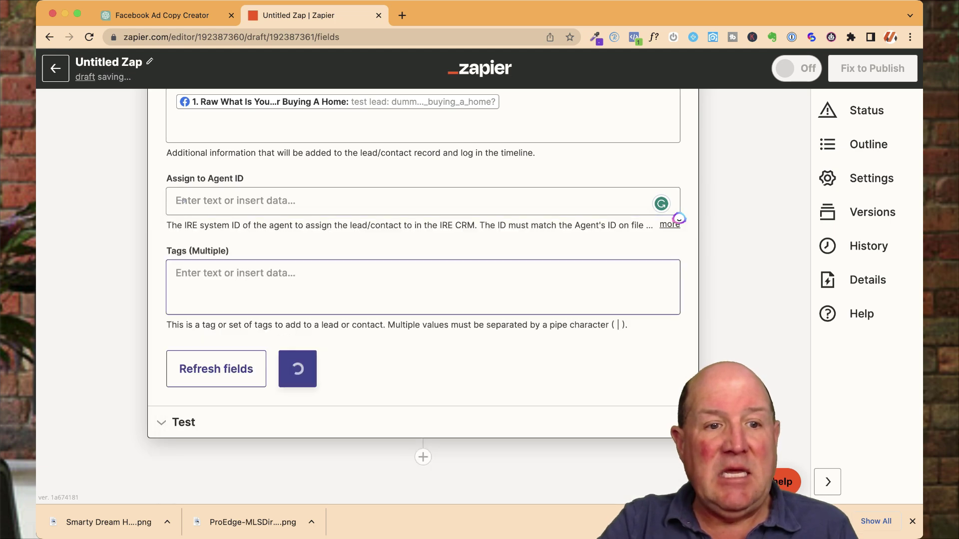
{"action": "key", "text": "Tab"}
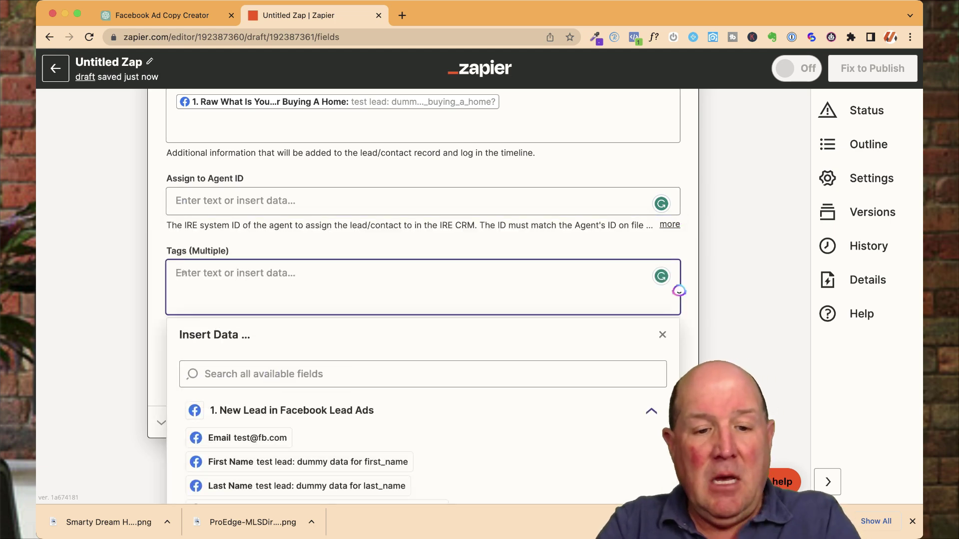
{"action": "type", "text": "Dre"}
{"action": "key", "text": "BackSpace"}
{"action": "key", "text": "BackSpace"}
{"action": "key", "text": "BackSpace"}
{"action": "type", "text": "d"}
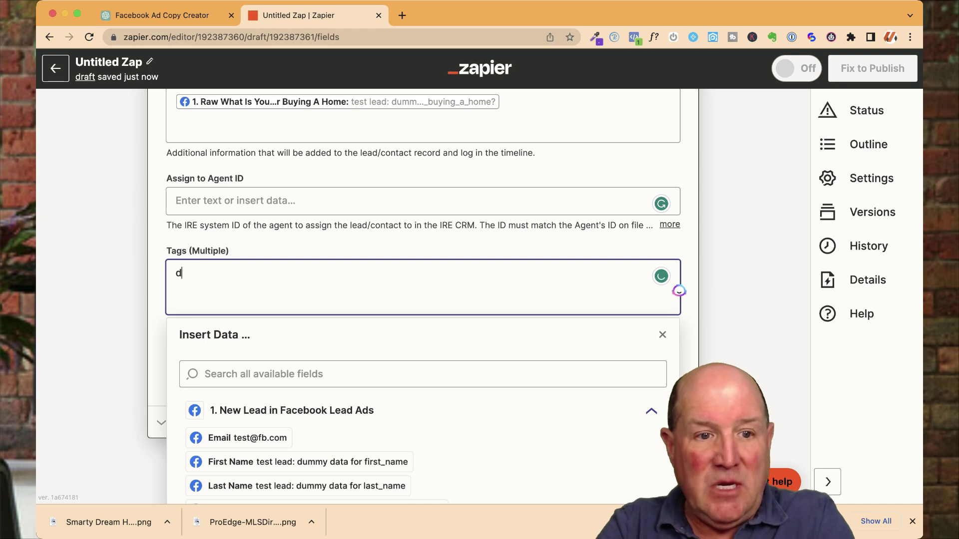
{"action": "type", "text": "reamhome"}
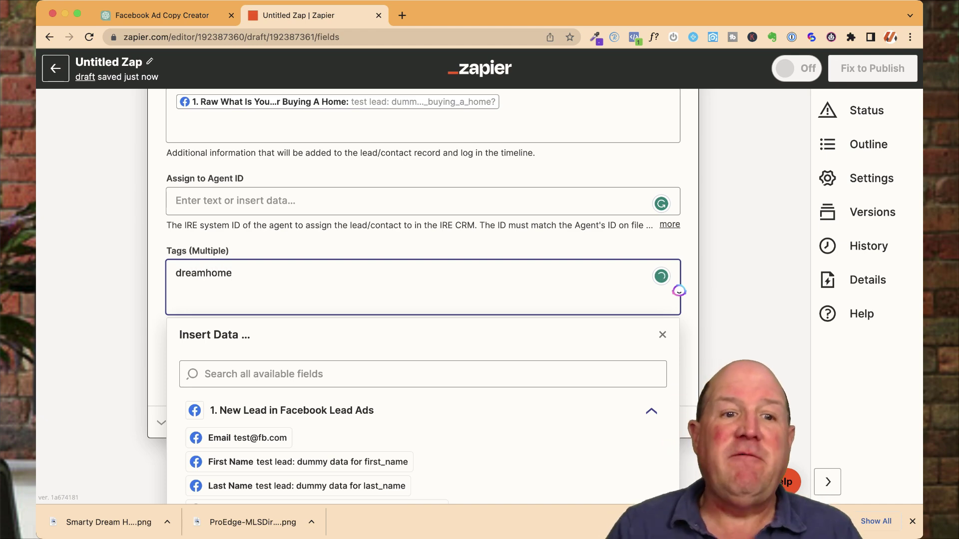
{"action": "key", "text": "Tab"}
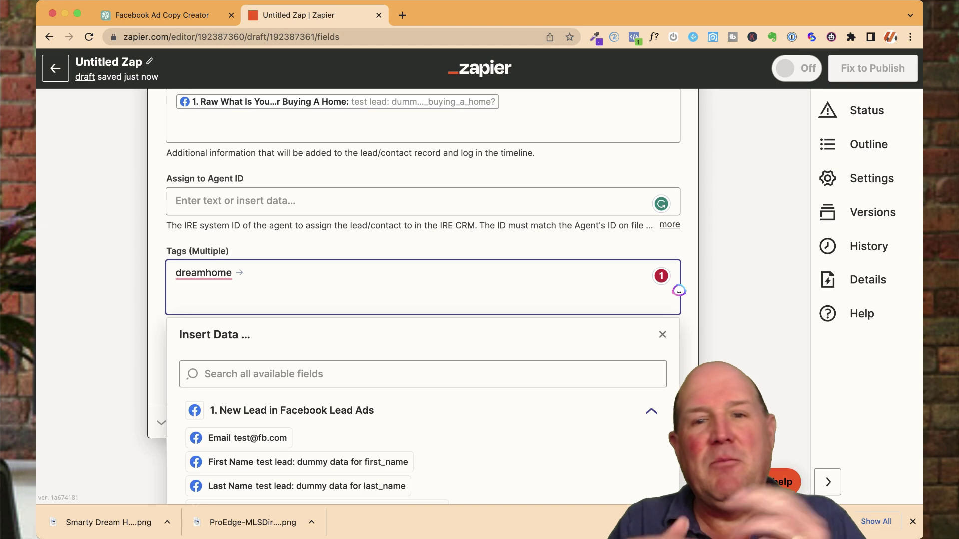
{"action": "key", "text": "Escape"}
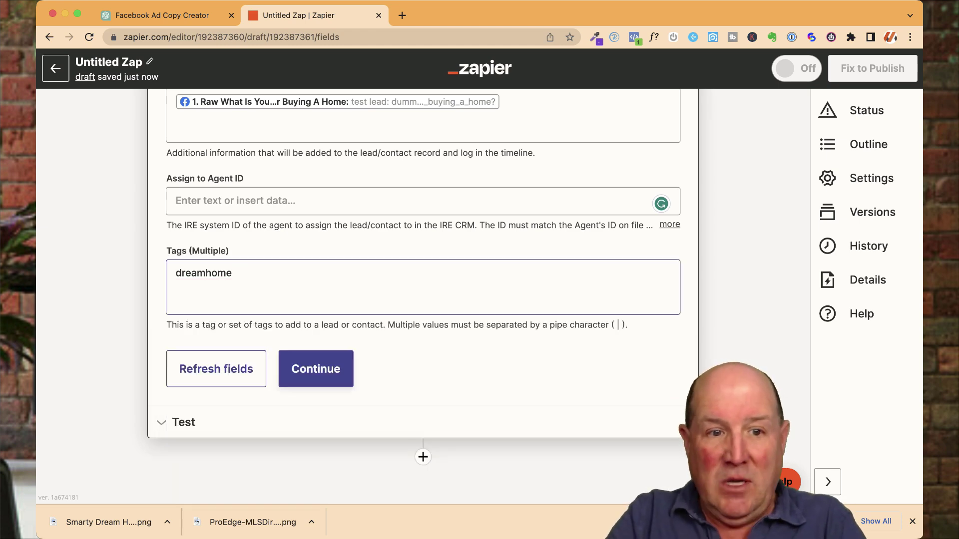
Step: Send a test contact to kvCORE, then publish the Zap so it turns on
{"action": "left_click", "coordinate": [316, 368]}
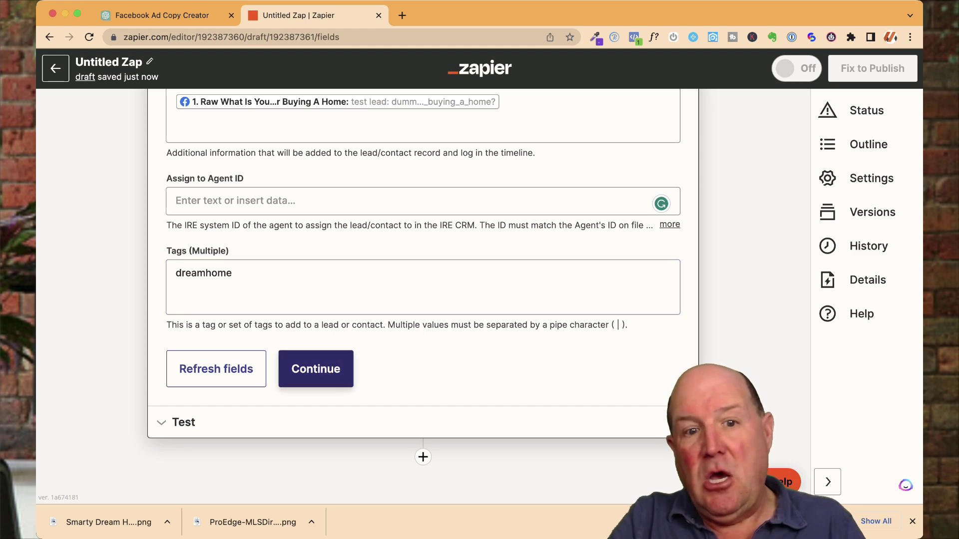
{"action": "left_click", "coordinate": [294, 390]}
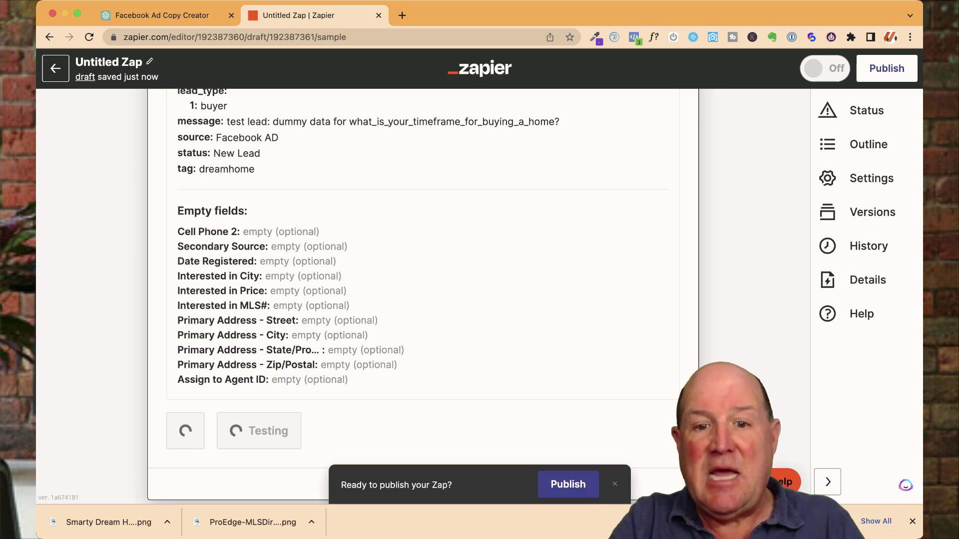
{"action": "left_click", "coordinate": [567, 484]}
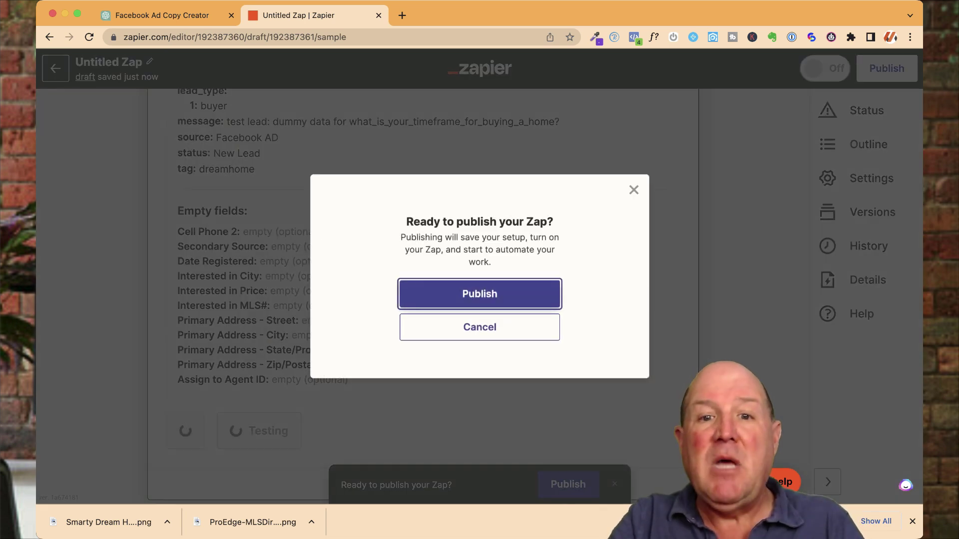
{"action": "key", "text": "Return"}
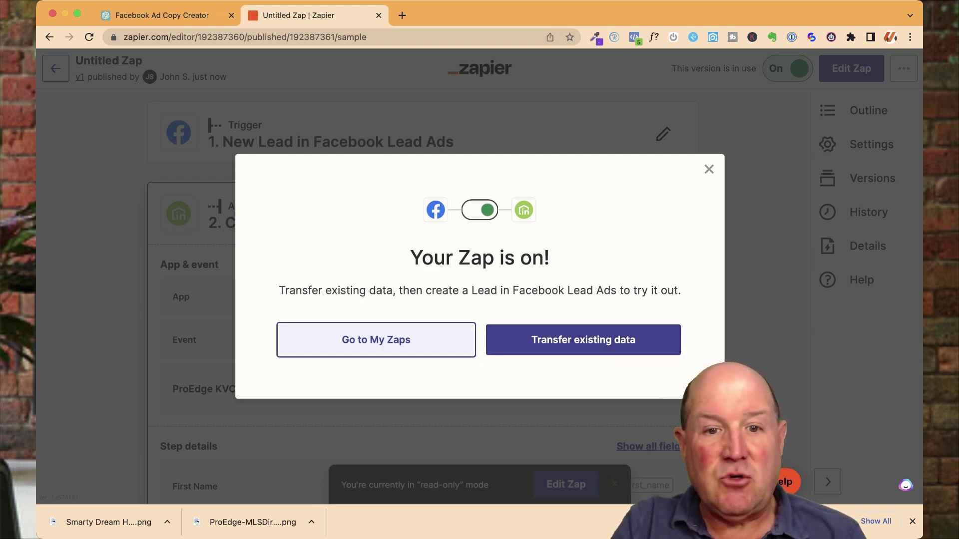
Step: Dismiss the 'Your Zap is on!' confirmation and rename the Zap 'FB Dream Home Ad to KVCore'
{"action": "left_click", "coordinate": [376, 339]}
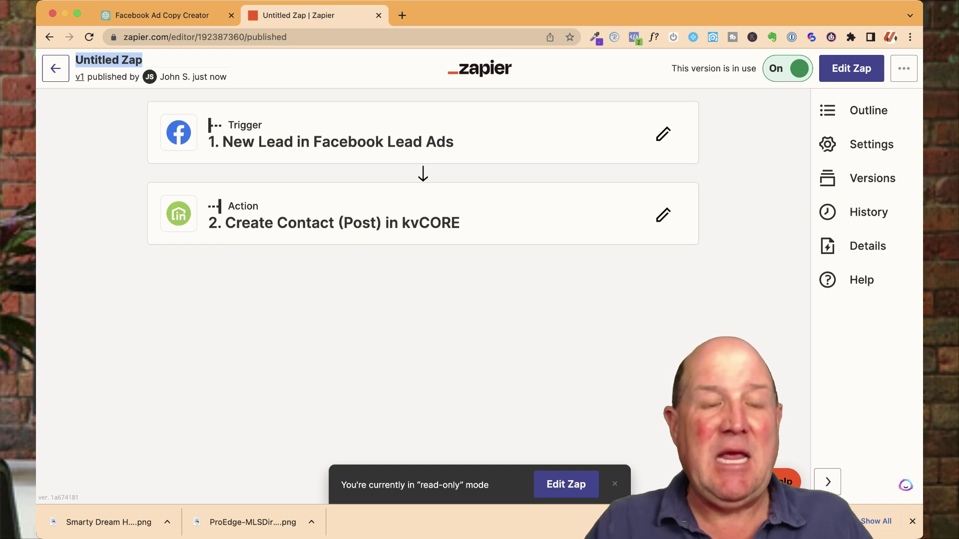
{"action": "type", "text": "FB"}
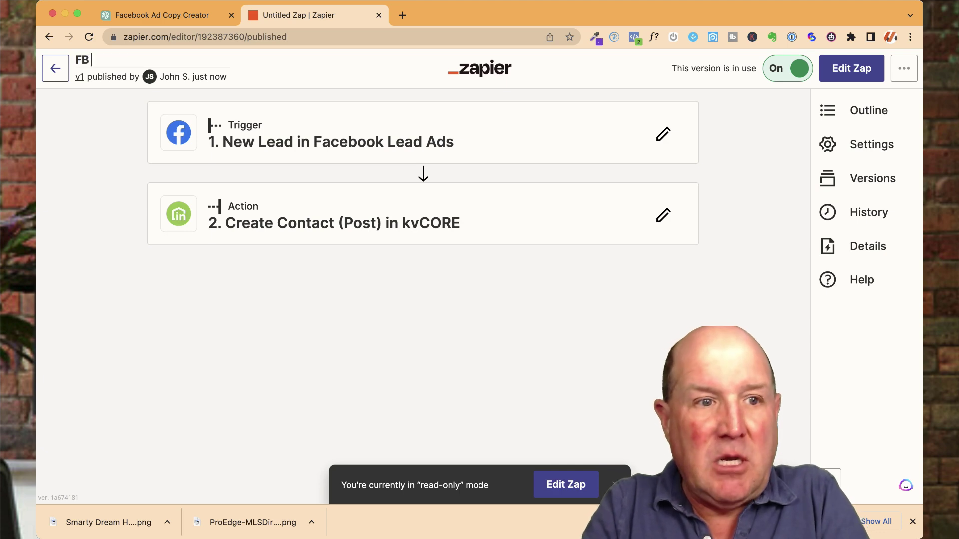
{"action": "type", "text": " Dream"}
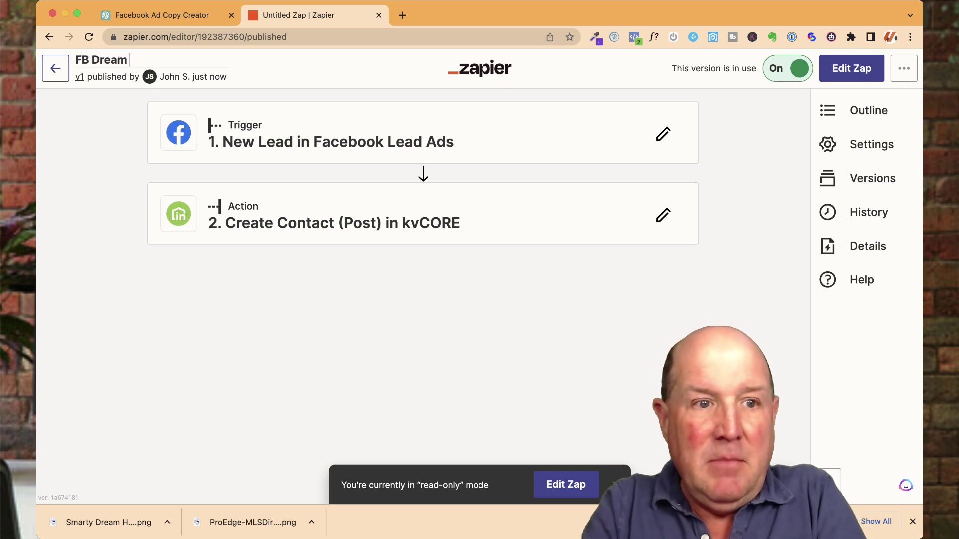
{"action": "type", "text": " Home Ad to"}
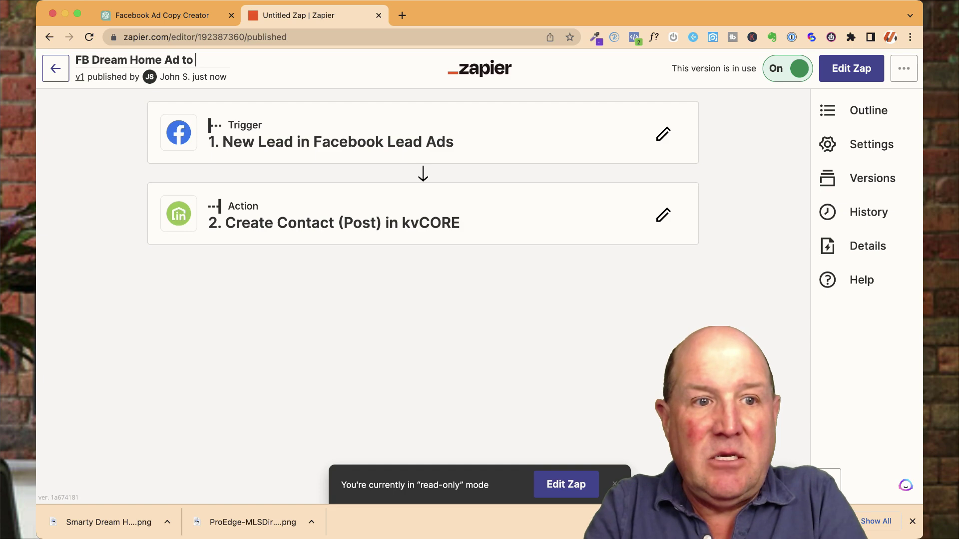
{"action": "type", "text": " KVCo"}
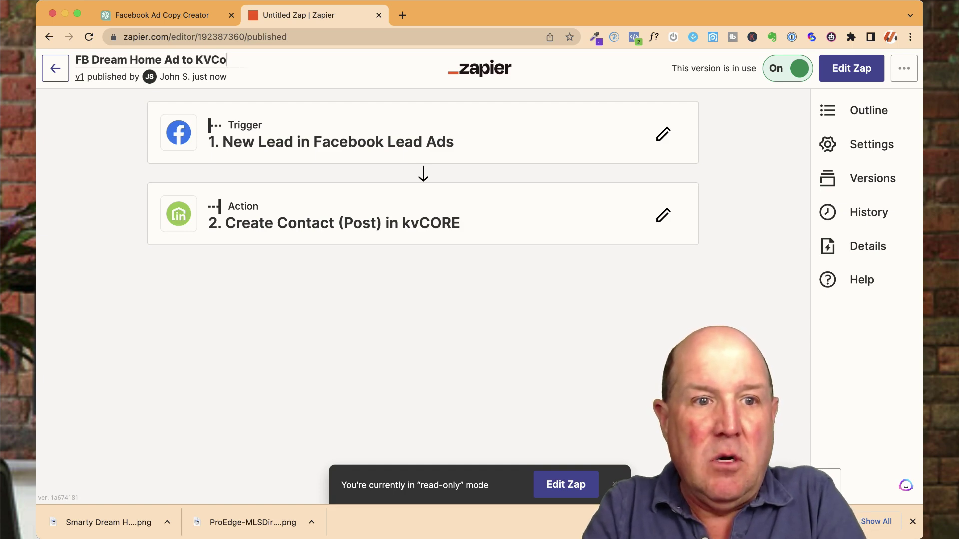
{"action": "type", "text": "re"}
{"action": "key", "text": "Return"}
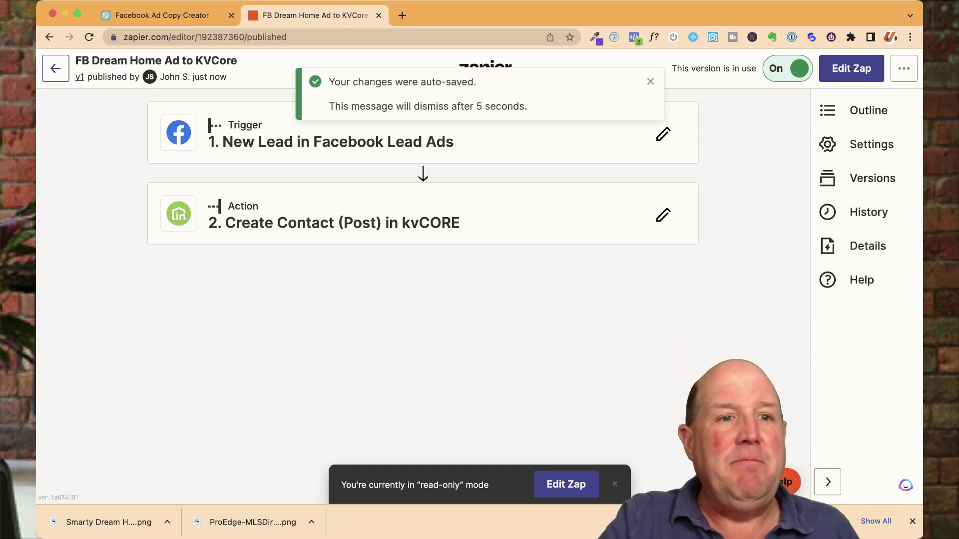
Step: Return to the Zaps list and browse the eXp Realtor Zaps folder
{"action": "left_click", "coordinate": [55, 69]}
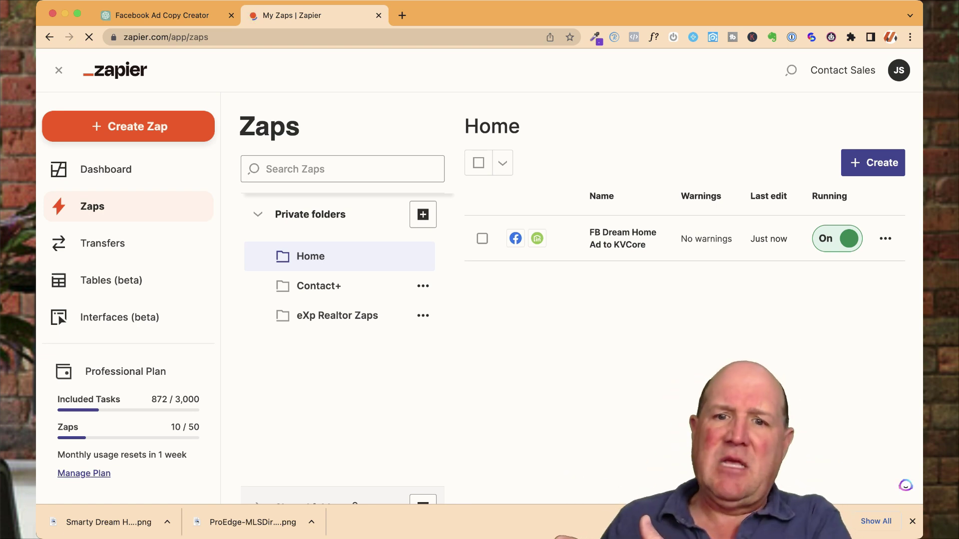
{"action": "left_click", "coordinate": [337, 315]}
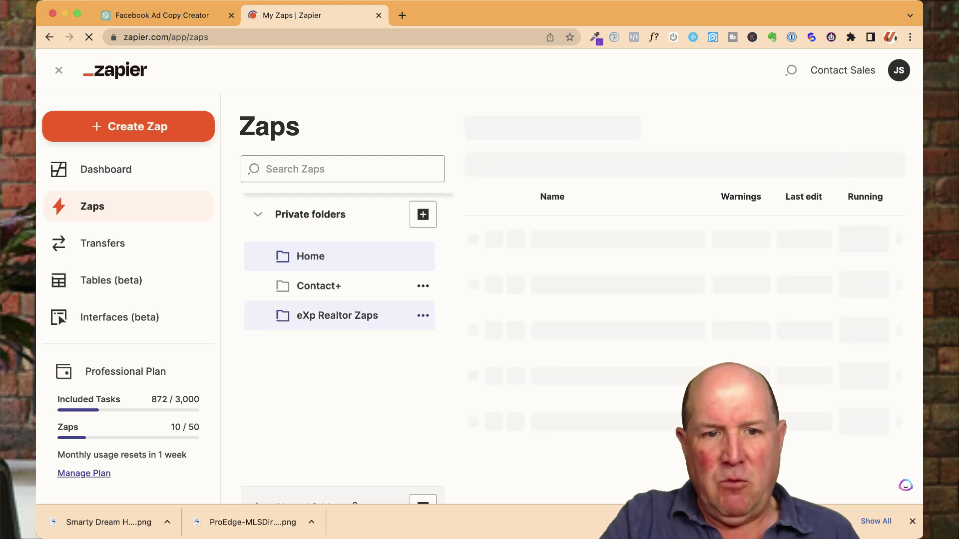
{"action": "scroll", "coordinate": [685, 249], "scroll_direction": "down", "scroll_amount": 6}
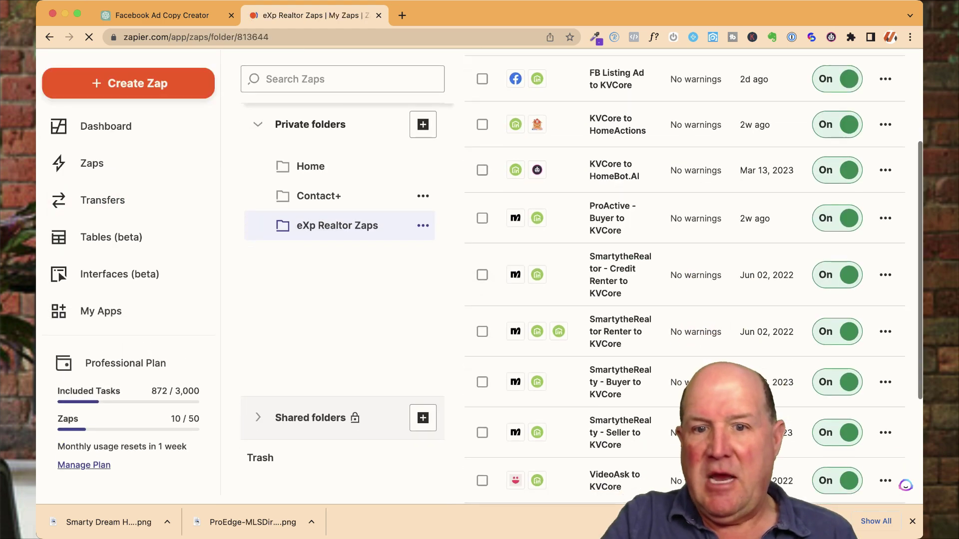
{"action": "scroll", "coordinate": [684, 275], "scroll_direction": "up", "scroll_amount": 6}
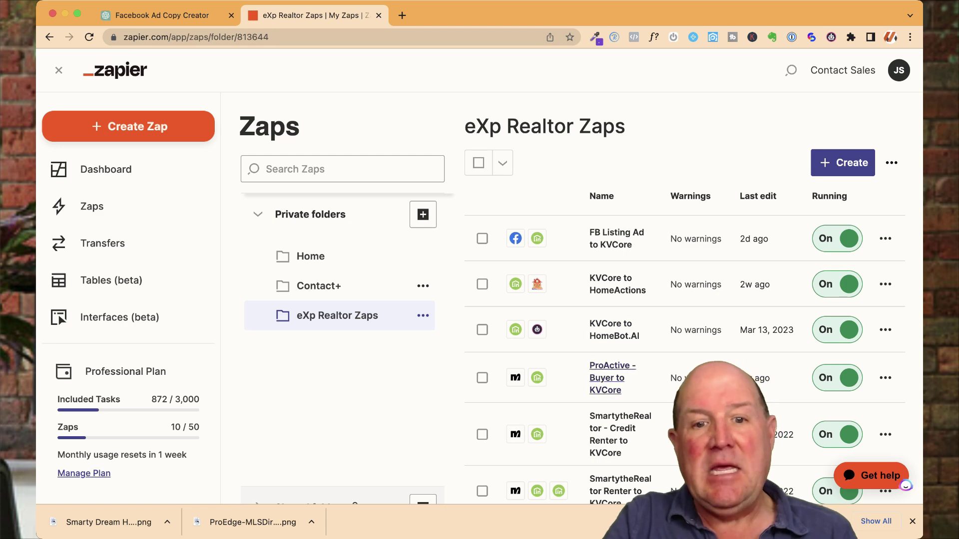
{"action": "scroll", "coordinate": [480, 274], "scroll_direction": "down", "scroll_amount": 1}
{"action": "scroll", "coordinate": [480, 275], "scroll_direction": "down", "scroll_amount": 2}
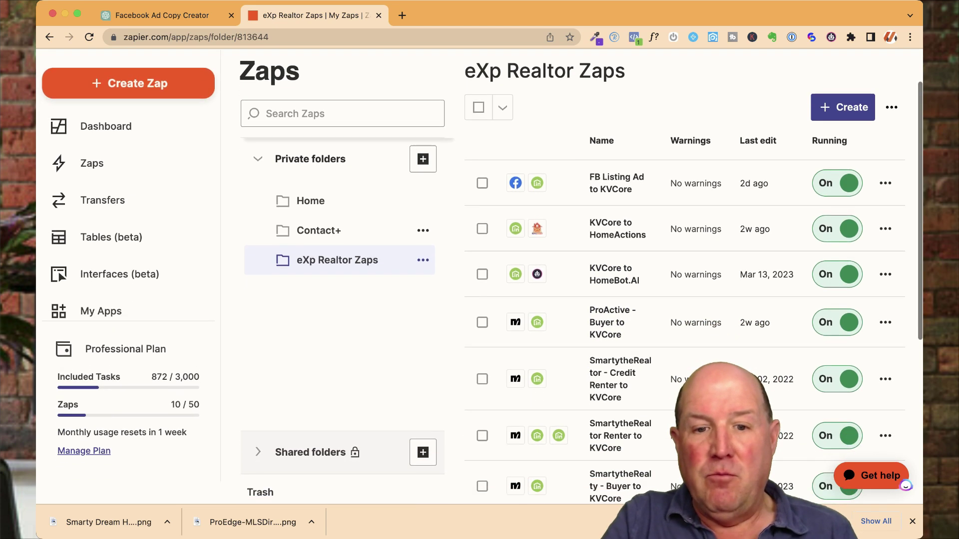
{"action": "scroll", "coordinate": [479, 275], "scroll_direction": "up", "scroll_amount": 2}
Step: Look through the Contact+ folder's Zaps, then go back to eXp Realtor Zaps
{"action": "left_click", "coordinate": [319, 264]}
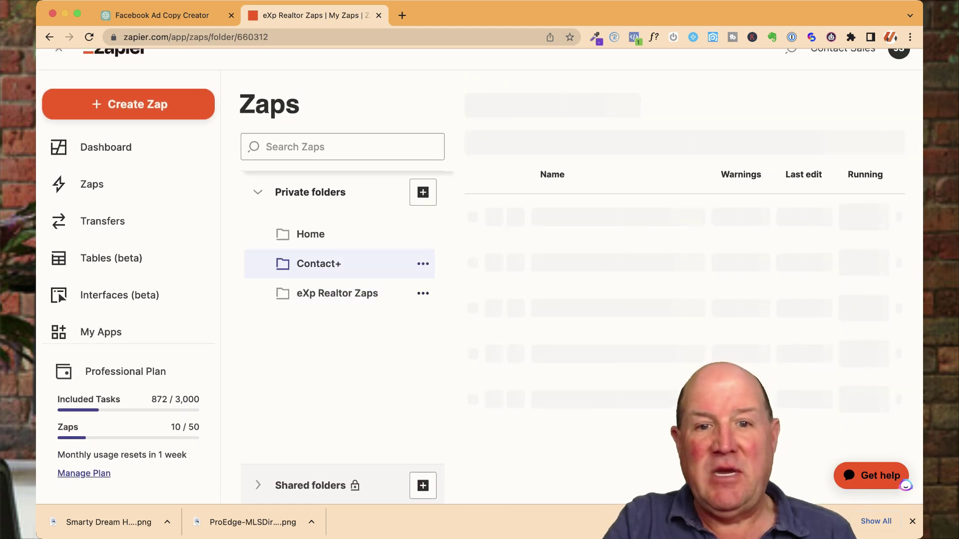
{"action": "scroll", "coordinate": [479, 275], "scroll_direction": "down", "scroll_amount": 2}
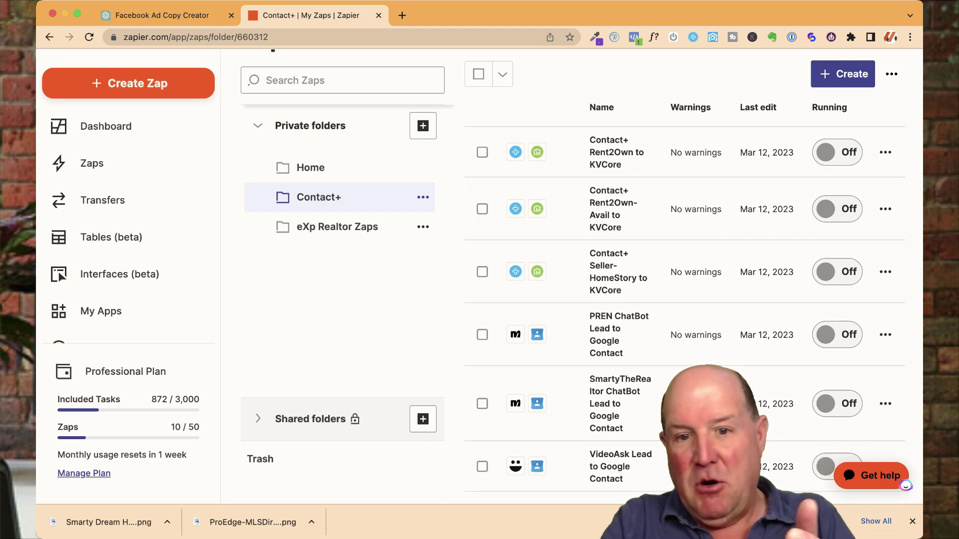
{"action": "left_click", "coordinate": [338, 226]}
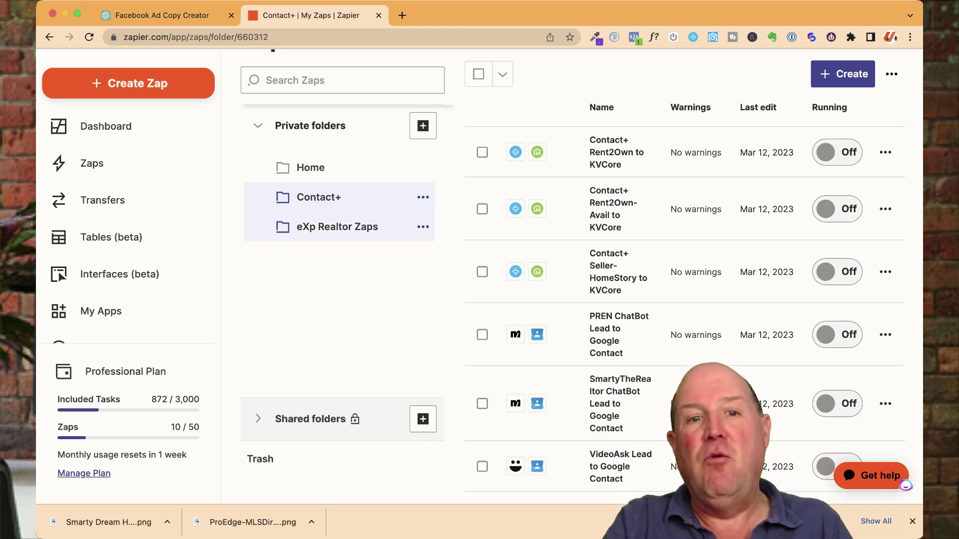